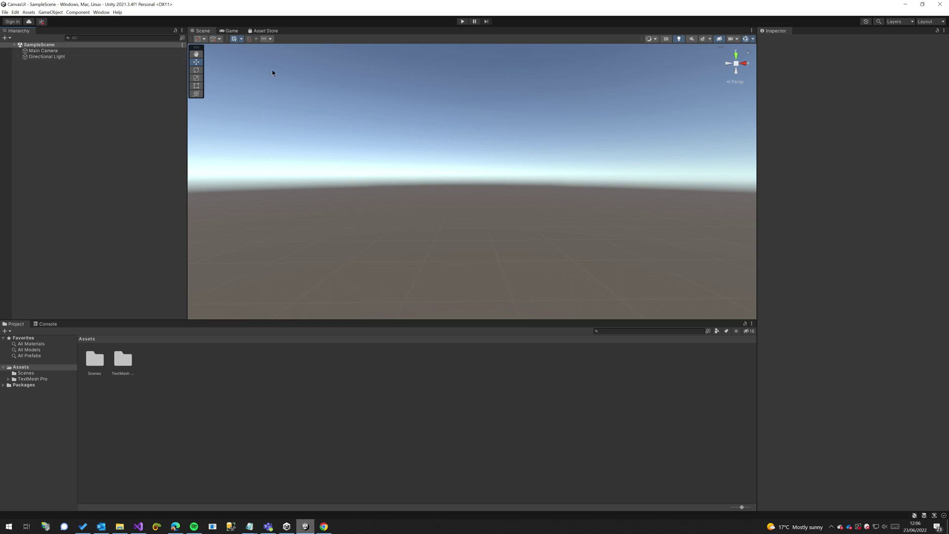
Step: Set the Game view's resolution to Kiosk - Tablet (653x941)
{"action": "left_click", "coordinate": [227, 31]}
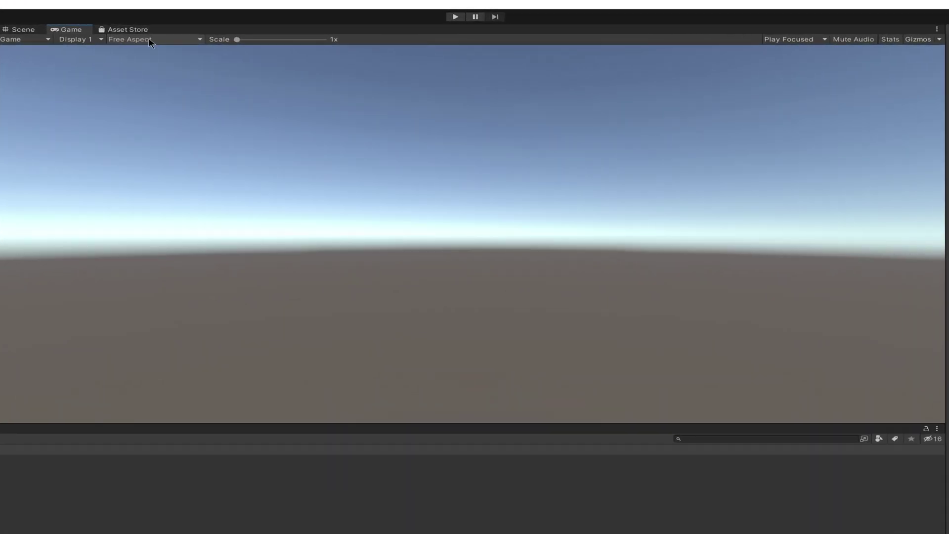
{"action": "left_click", "coordinate": [151, 40]}
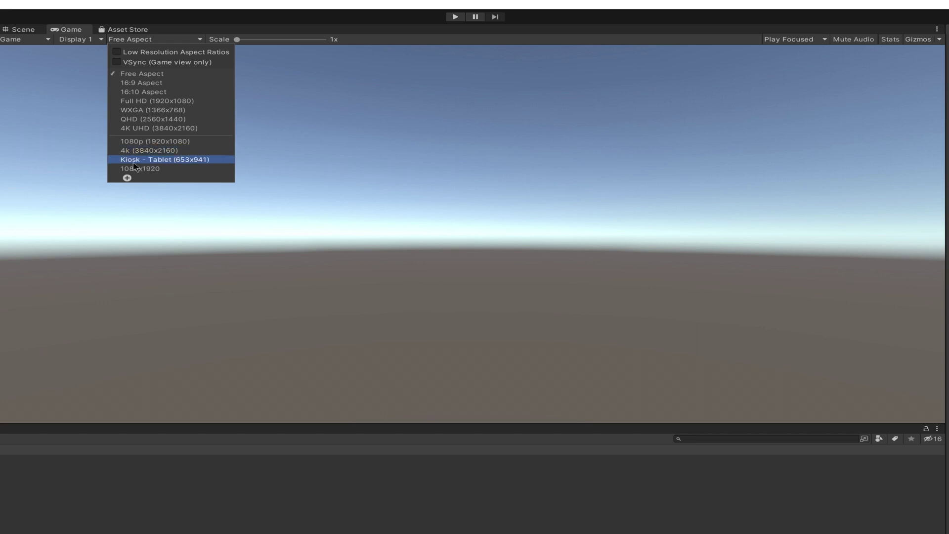
{"action": "left_click", "coordinate": [124, 177]}
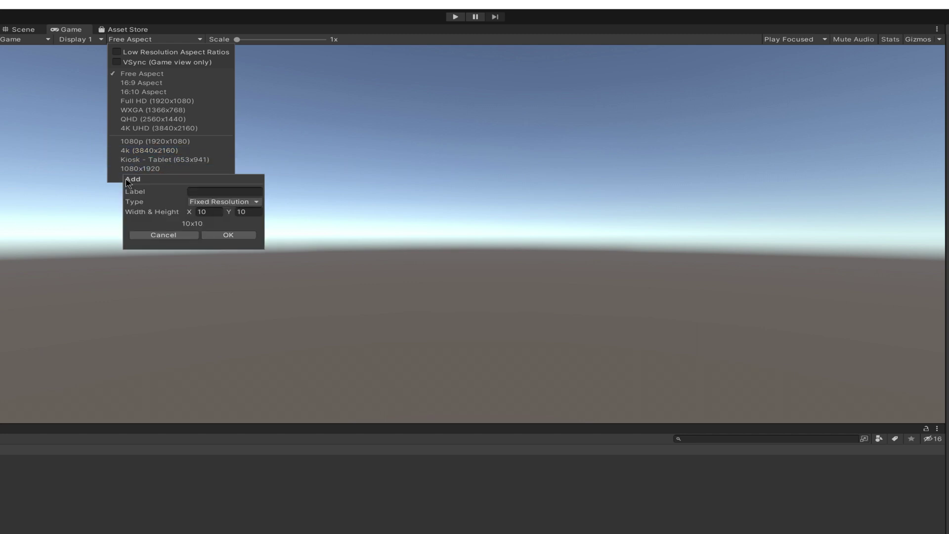
{"action": "left_click", "coordinate": [141, 162]}
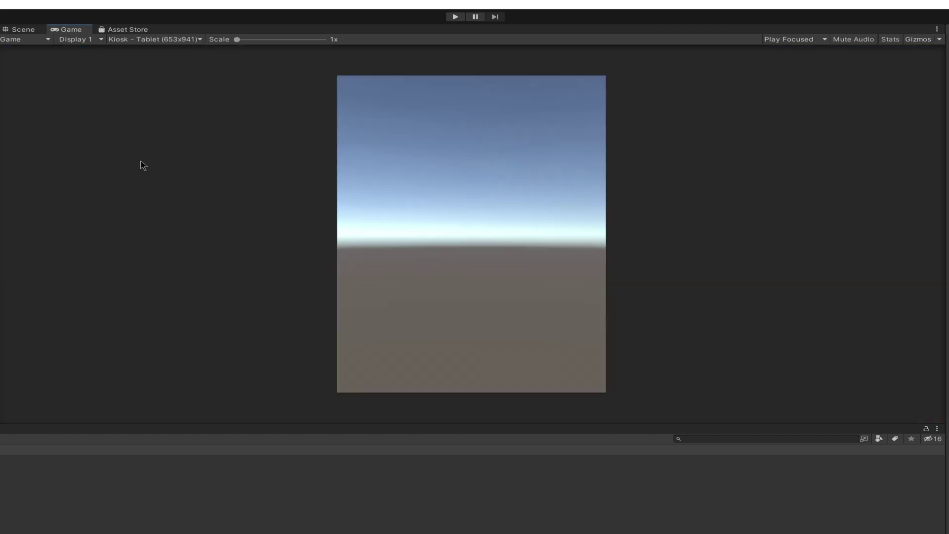
Step: Preview the empty scene in the Game view at 1080x1920 and return it to Kiosk - Tablet (653x941)
{"action": "left_click", "coordinate": [146, 40]}
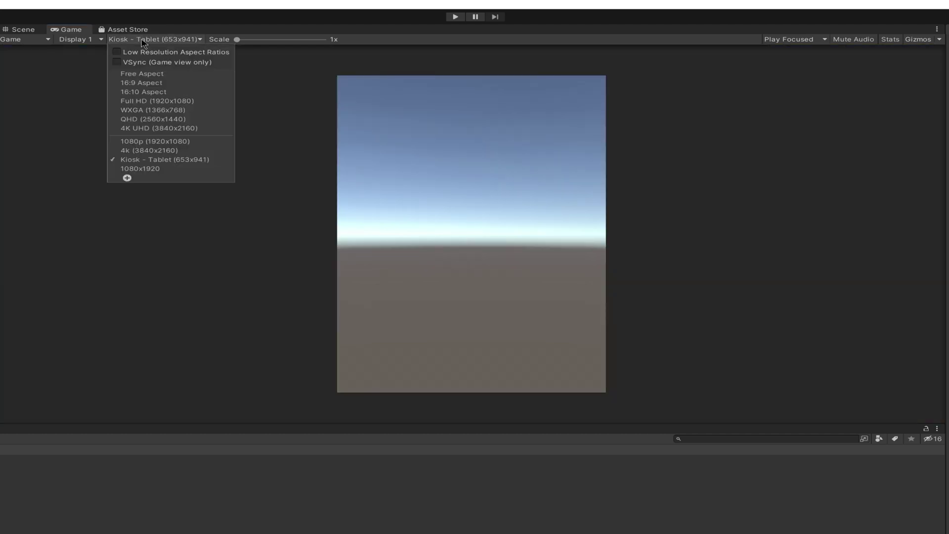
{"action": "left_click", "coordinate": [142, 171]}
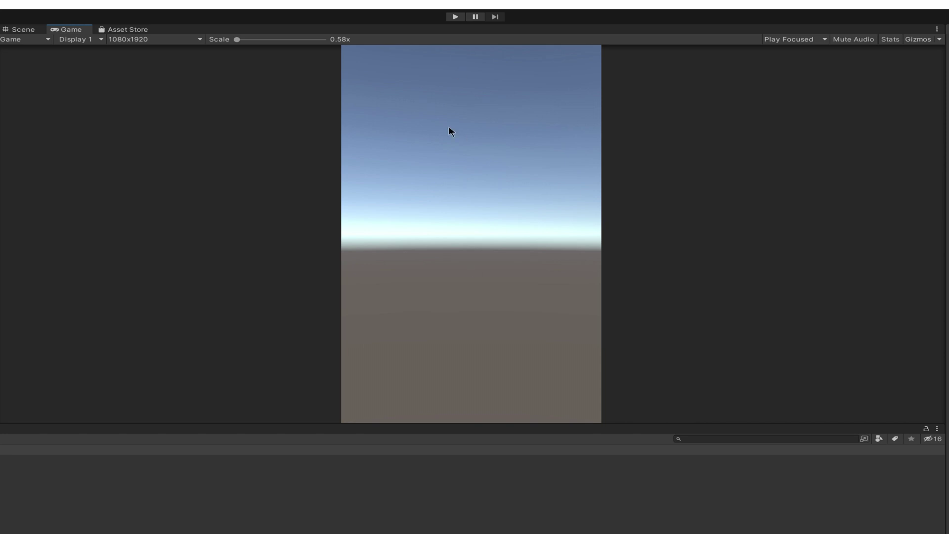
{"action": "left_click", "coordinate": [148, 39]}
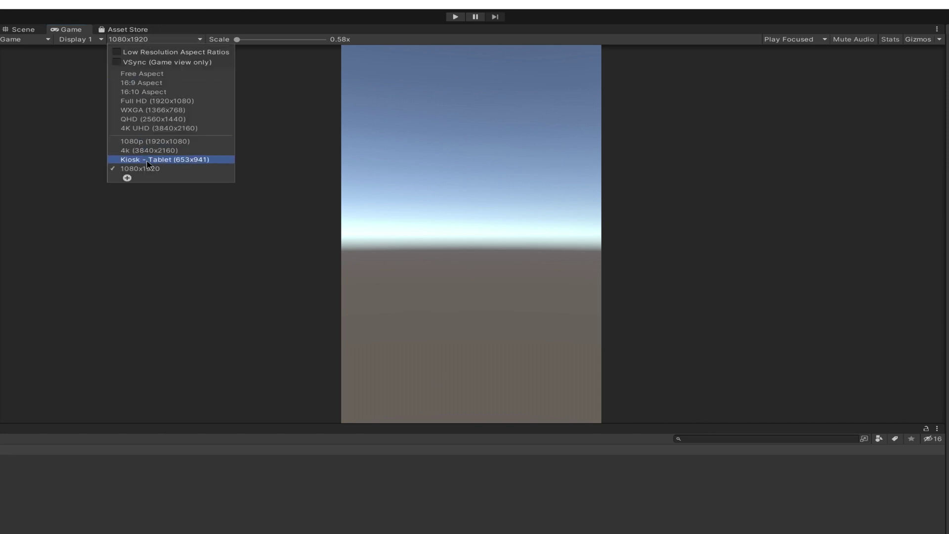
{"action": "left_click", "coordinate": [148, 159]}
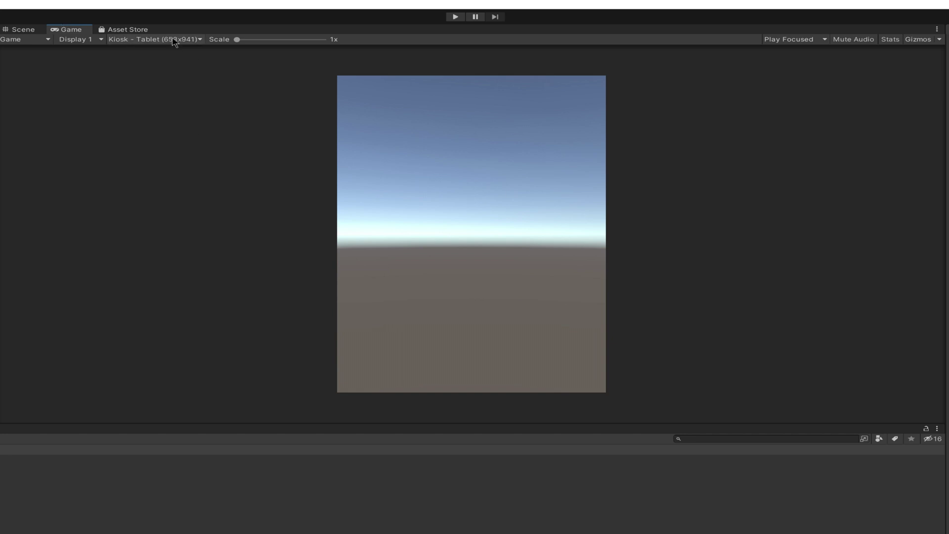
{"action": "left_click", "coordinate": [124, 42]}
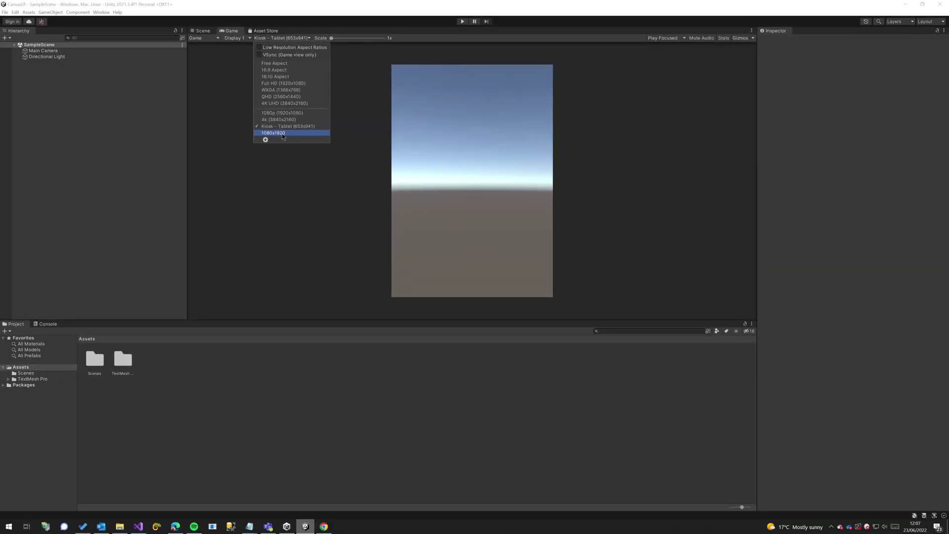
Step: Add a UI Canvas to the scene and frame it in the Scene view
{"action": "left_click", "coordinate": [205, 31]}
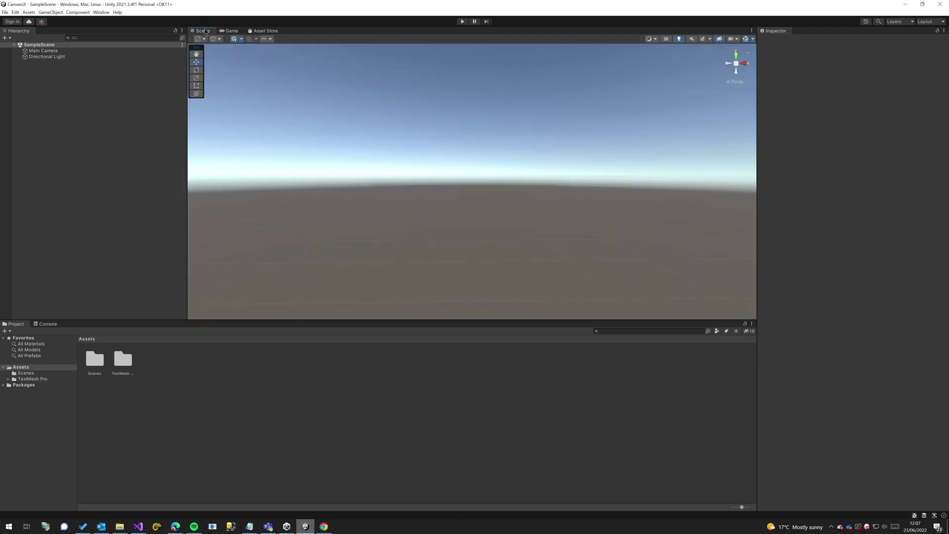
{"action": "left_click", "coordinate": [127, 109]}
{"action": "right_click", "coordinate": [31, 90]}
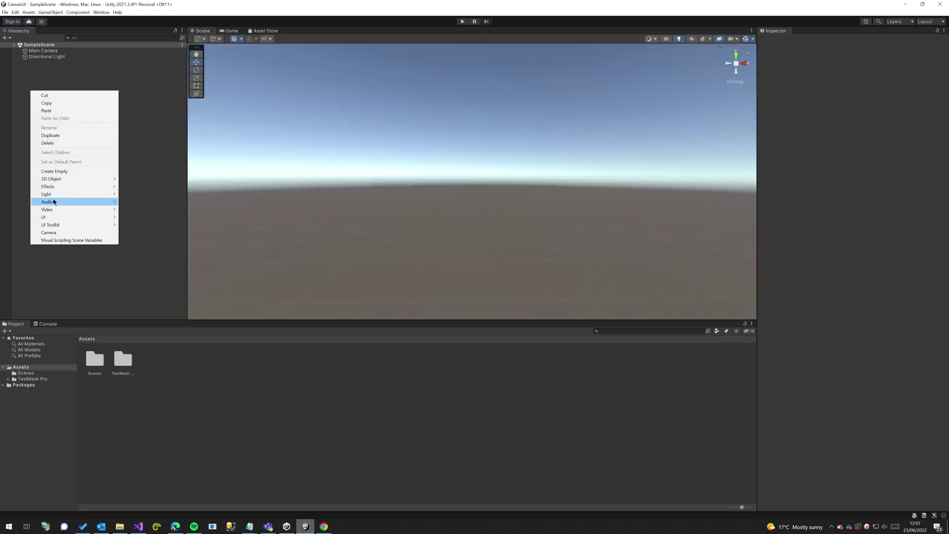
{"action": "mouse_move", "coordinate": [55, 217]}
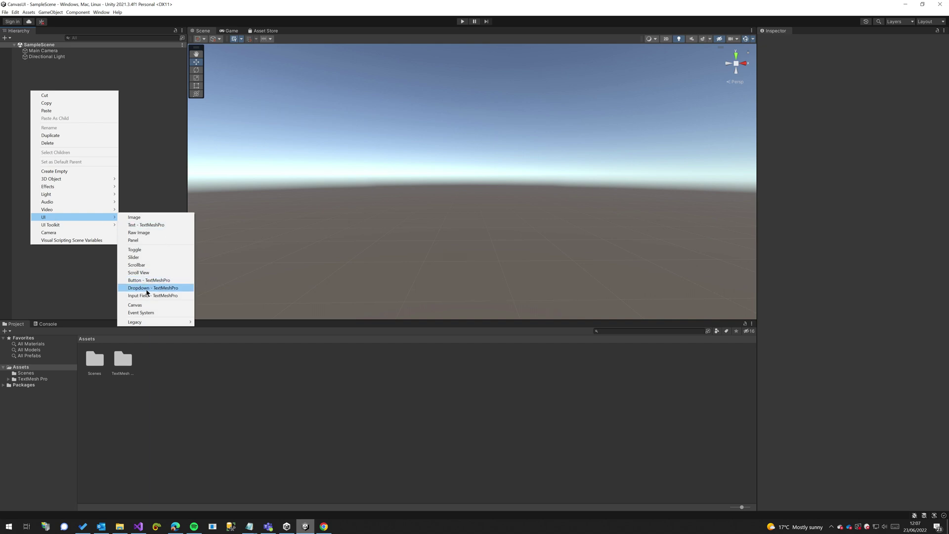
{"action": "left_click", "coordinate": [135, 305]}
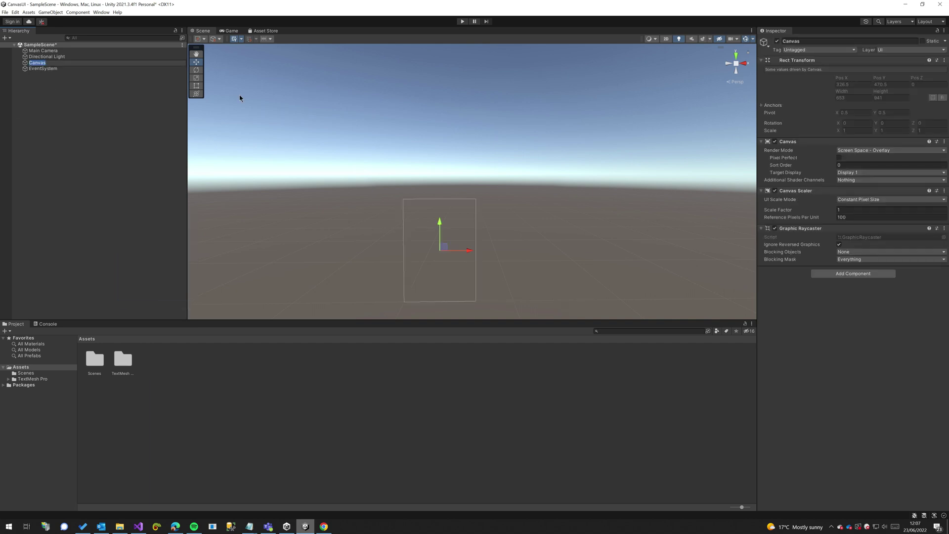
{"action": "scroll", "coordinate": [448, 227], "scroll_direction": "up", "scroll_amount": 3}
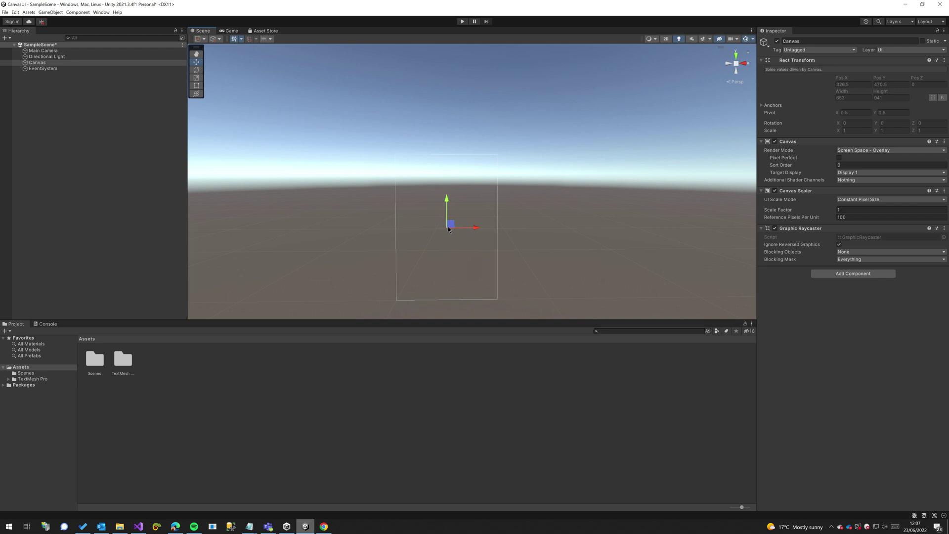
{"action": "middle_click_drag", "start_coordinate": [448, 226], "coordinate": [473, 161]}
{"action": "scroll", "coordinate": [452, 203], "scroll_direction": "up", "scroll_amount": 2}
{"action": "middle_click_drag", "start_coordinate": [452, 204], "coordinate": [454, 225]}
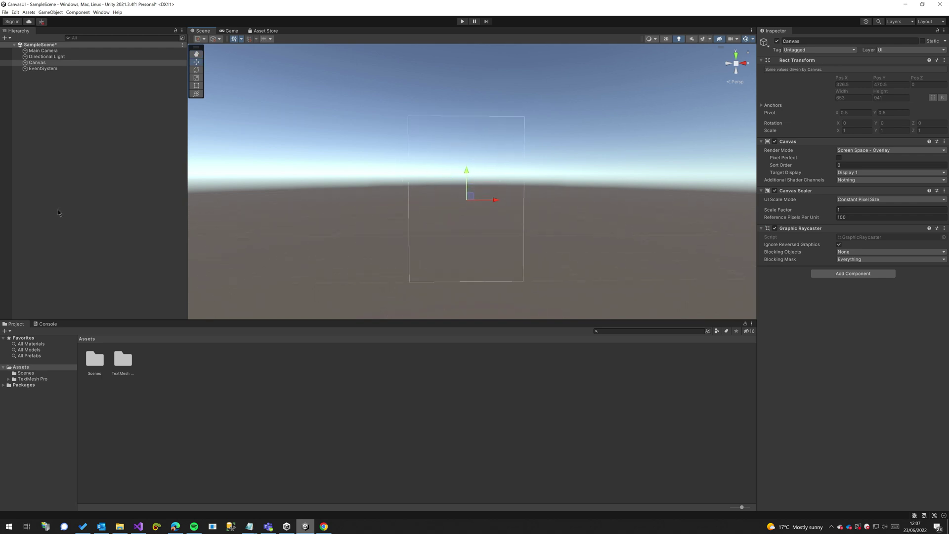
Step: Set the Canvas Scaler's UI Scale Mode to Scale With Screen Size
{"action": "left_click", "coordinate": [156, 63]}
{"action": "left_click", "coordinate": [863, 199]}
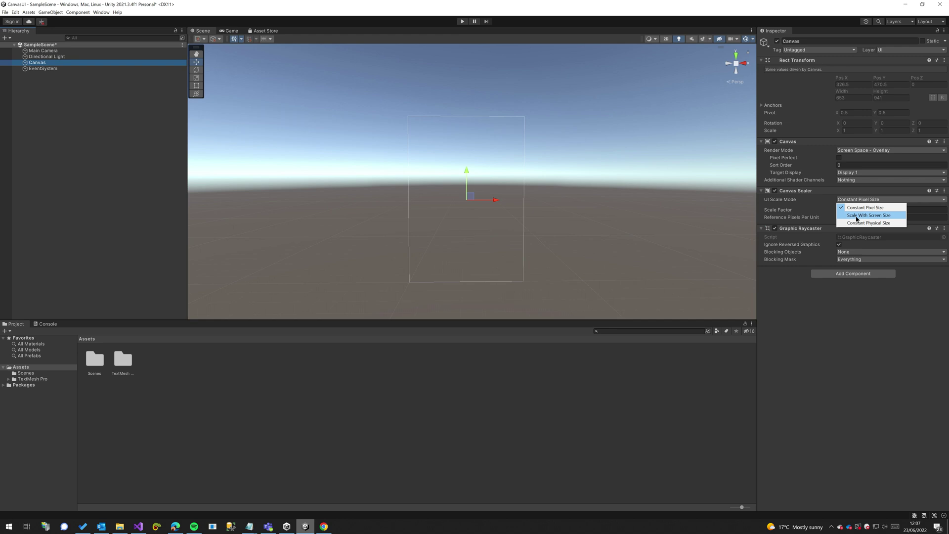
{"action": "left_click", "coordinate": [856, 218]}
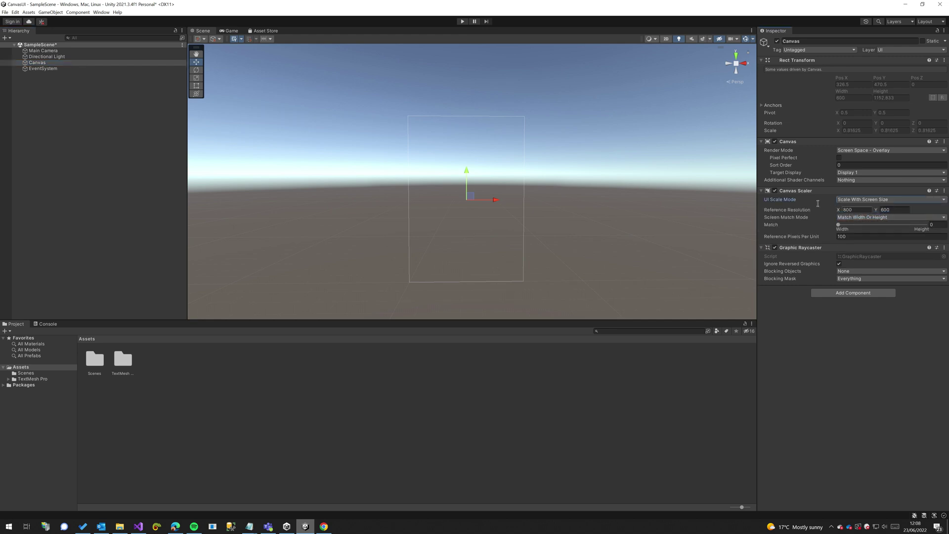
Step: Set the Canvas Scaler's Reference Resolution to X 653 and Y 941, matching the Kiosk - Tablet resolution
{"action": "left_click", "coordinate": [852, 209]}
{"action": "left_click", "coordinate": [226, 33]}
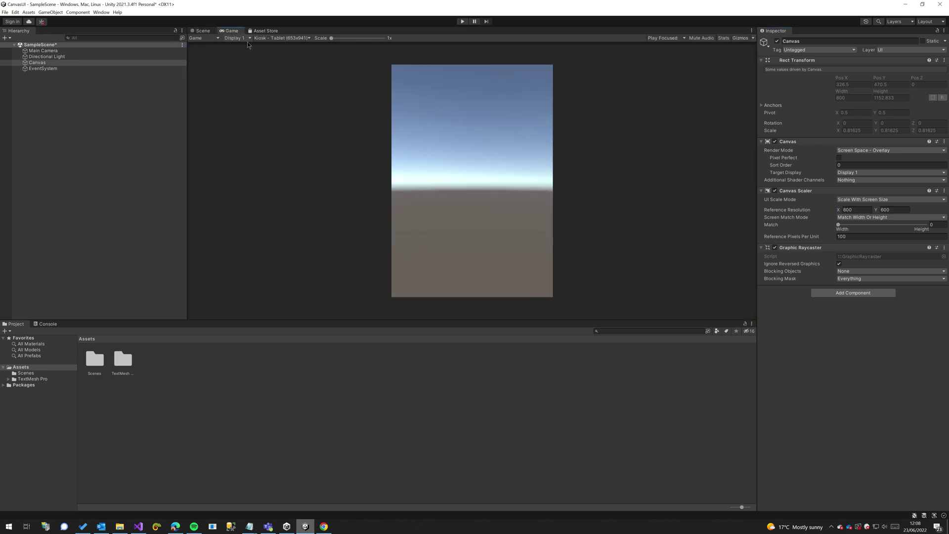
{"action": "left_click", "coordinate": [289, 37]}
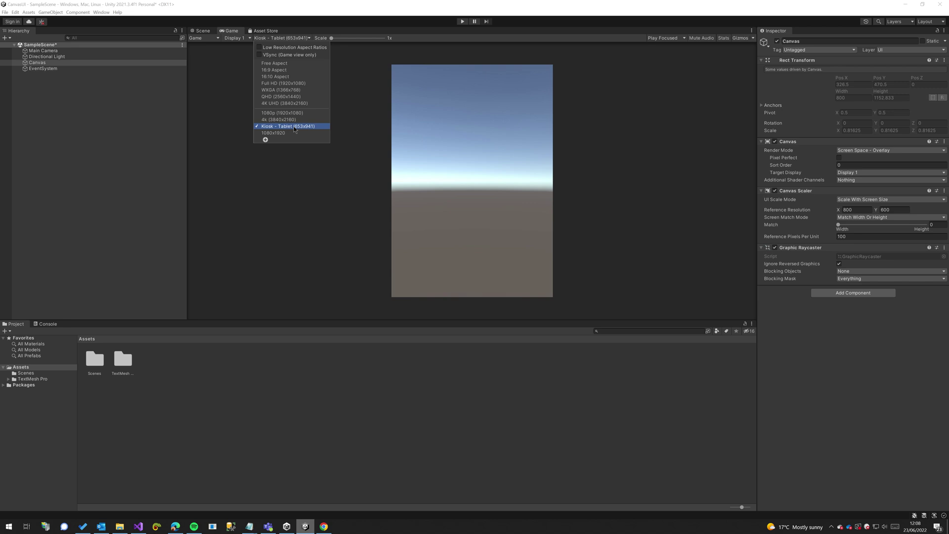
{"action": "left_click", "coordinate": [862, 210]}
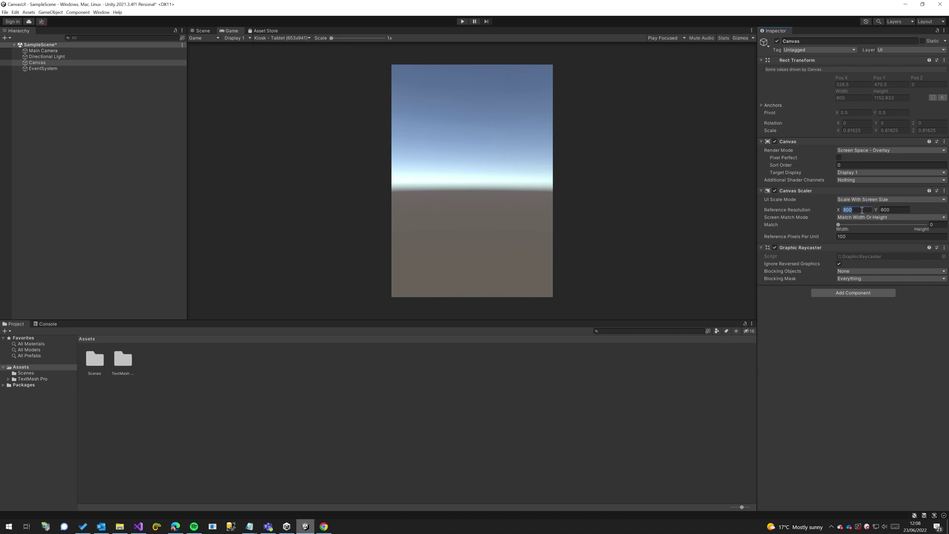
{"action": "type", "text": "653"}
{"action": "key", "text": "Tab"}
{"action": "type", "text": "941"}
{"action": "key", "text": "Return"}
Step: Add a UI Slider to the Canvas and move it down near the canvas's lower edge, to a Pos Y of about -428
{"action": "left_click", "coordinate": [202, 31]}
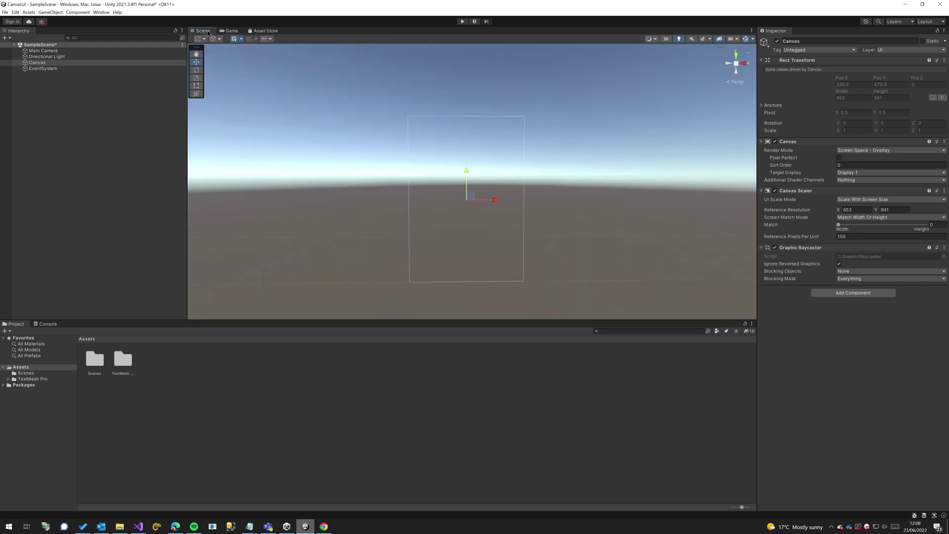
{"action": "right_click", "coordinate": [62, 63]}
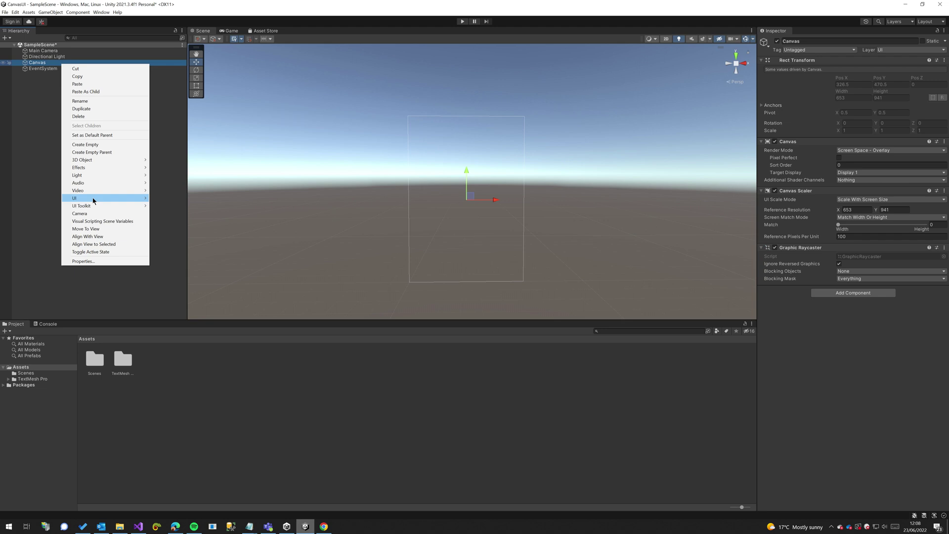
{"action": "mouse_move", "coordinate": [94, 200]}
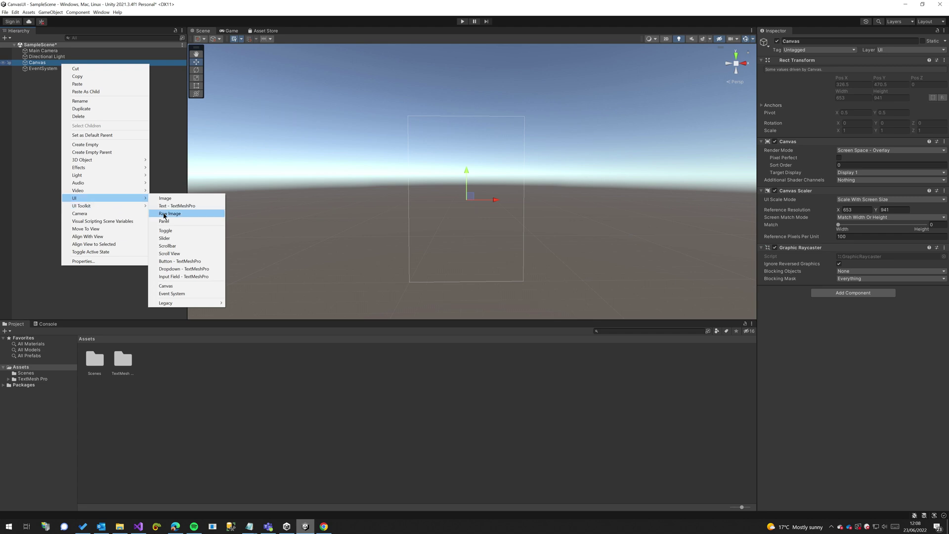
{"action": "left_click", "coordinate": [179, 239]}
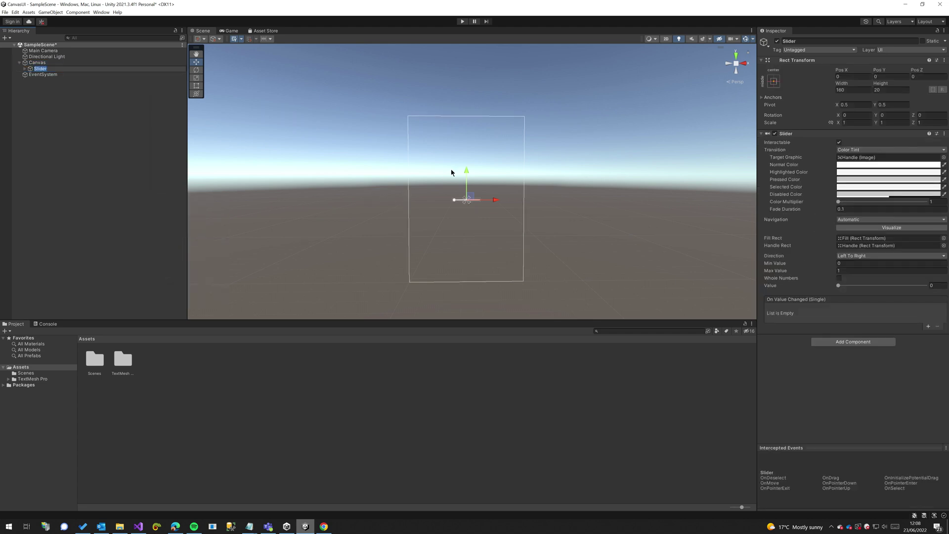
{"action": "left_click_drag", "start_coordinate": [467, 174], "coordinate": [466, 246]}
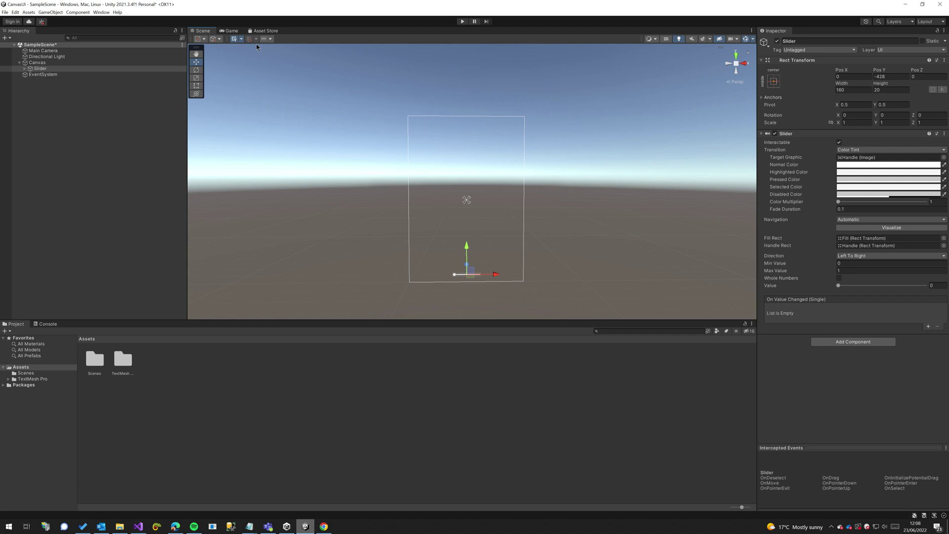
Step: Check the slider's placement in the Game view at 1080x1920 and return to Kiosk - Tablet (653x941)
{"action": "left_click", "coordinate": [242, 32]}
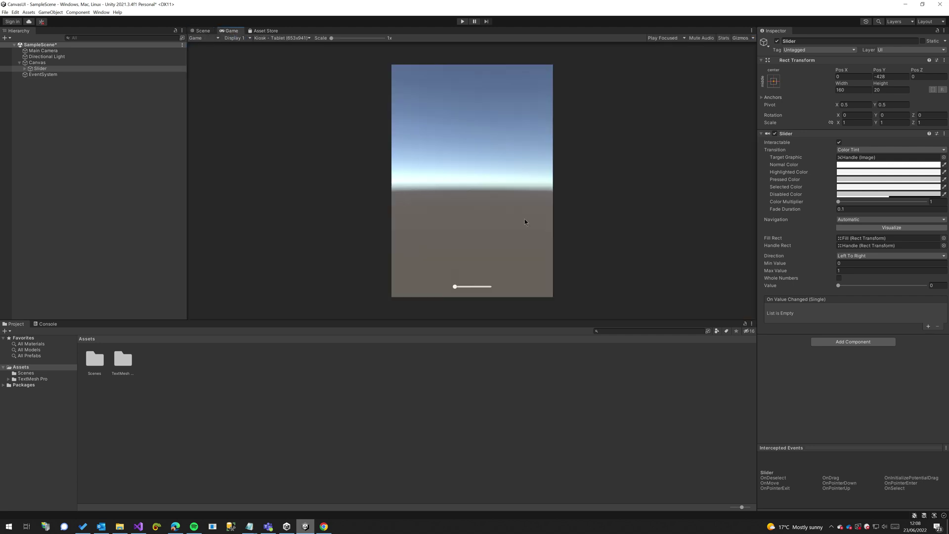
{"action": "left_click", "coordinate": [274, 38]}
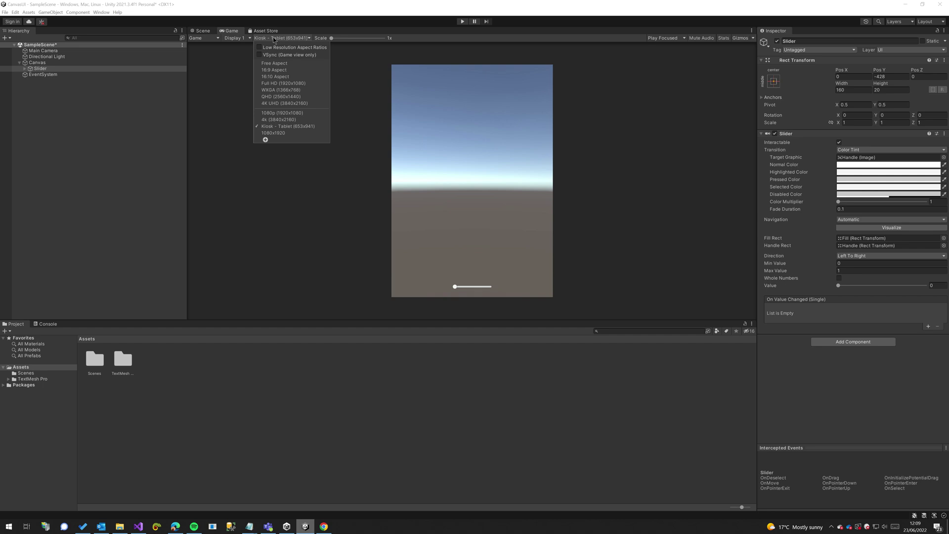
{"action": "left_click", "coordinate": [288, 135]}
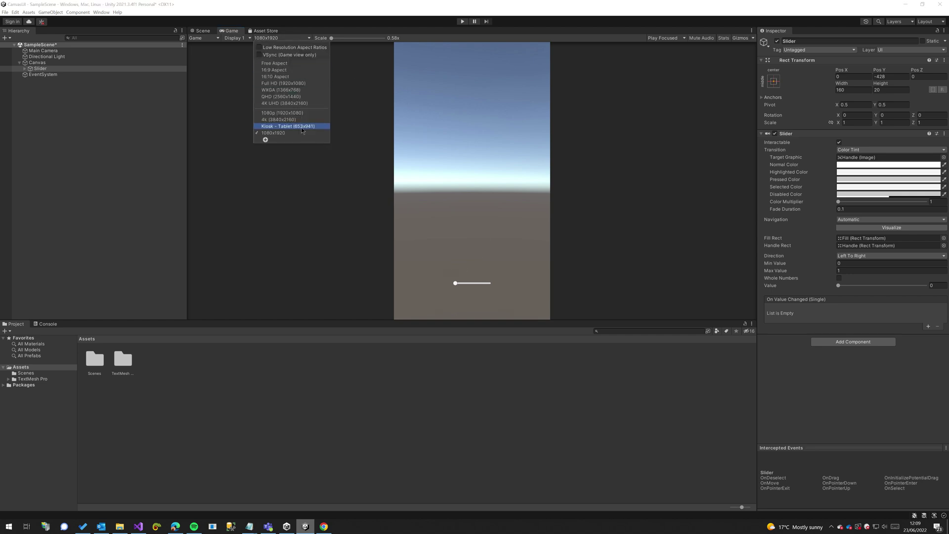
{"action": "left_click", "coordinate": [302, 127]}
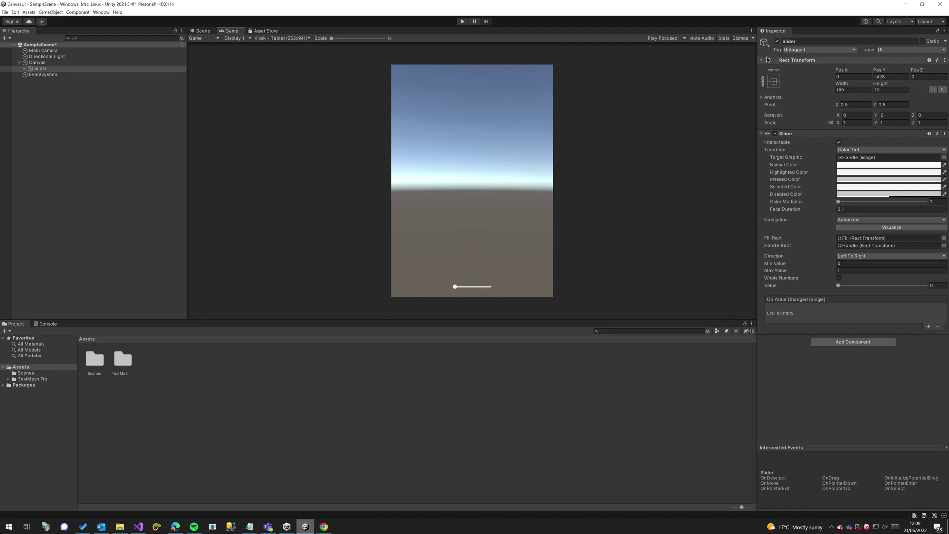
Step: Anchor the Slider to the bottom center of the Canvas with the matching anchor preset
{"action": "left_click", "coordinate": [42, 70]}
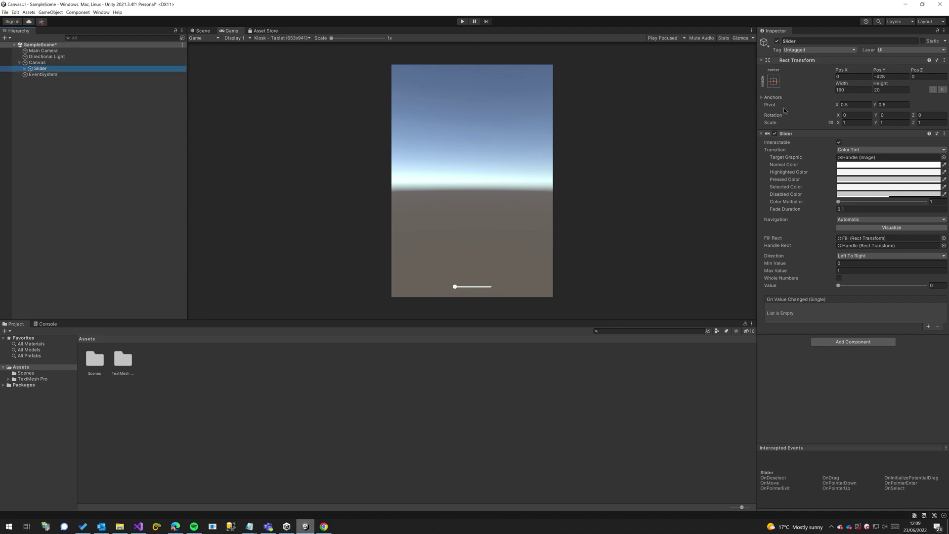
{"action": "left_click", "coordinate": [775, 81]}
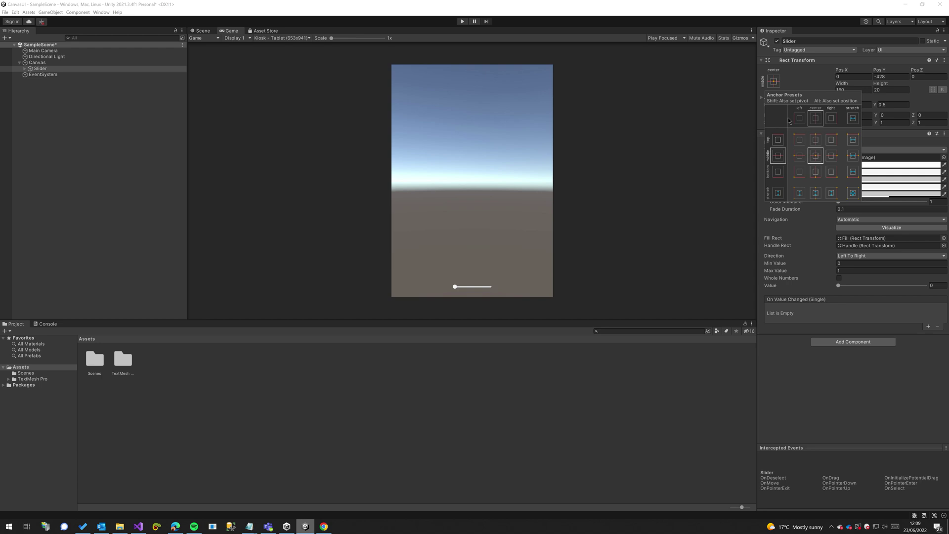
{"action": "left_click", "coordinate": [816, 173]}
{"action": "left_click", "coordinate": [635, 216]}
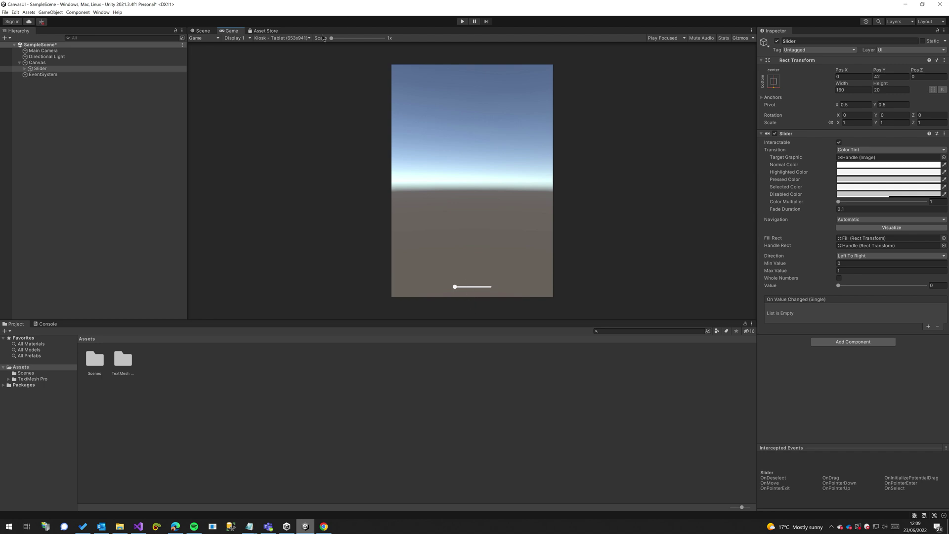
Step: Compare the Slider's placement in the Game view at 1080x1920 and Kiosk - Tablet (653x941), ending on 1080x1920
{"action": "left_click", "coordinate": [303, 38]}
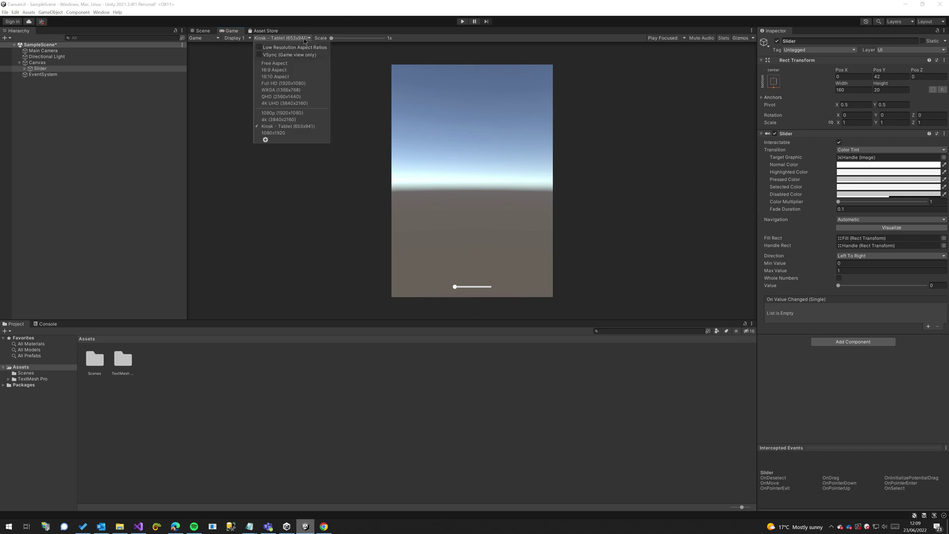
{"action": "left_click", "coordinate": [296, 134]}
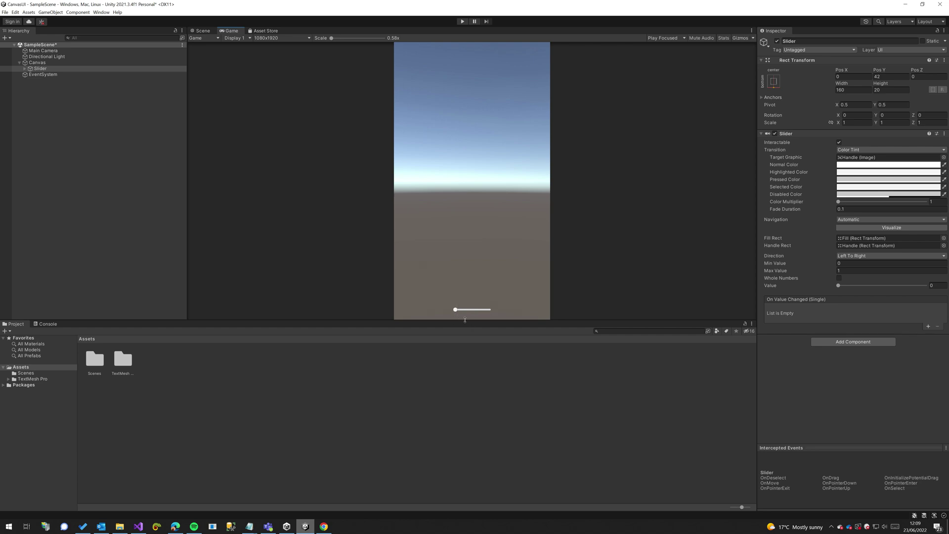
{"action": "left_click", "coordinate": [266, 38]}
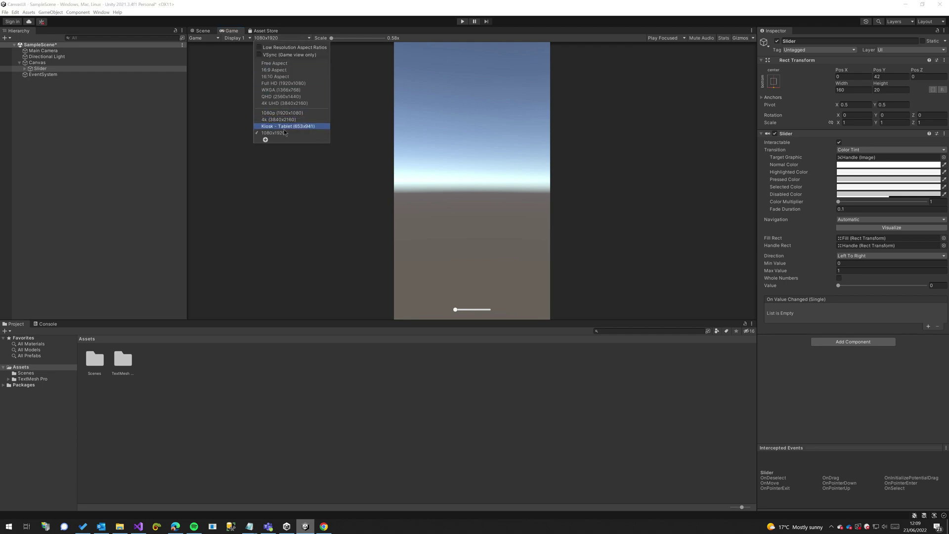
{"action": "left_click", "coordinate": [287, 177]}
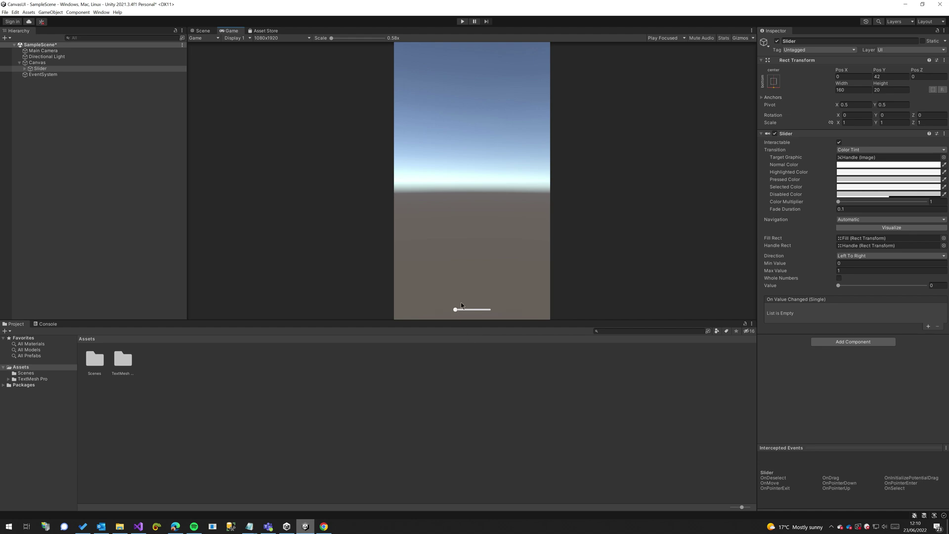
{"action": "left_click", "coordinate": [773, 82]}
{"action": "left_click", "coordinate": [774, 88]}
{"action": "left_click", "coordinate": [279, 38]}
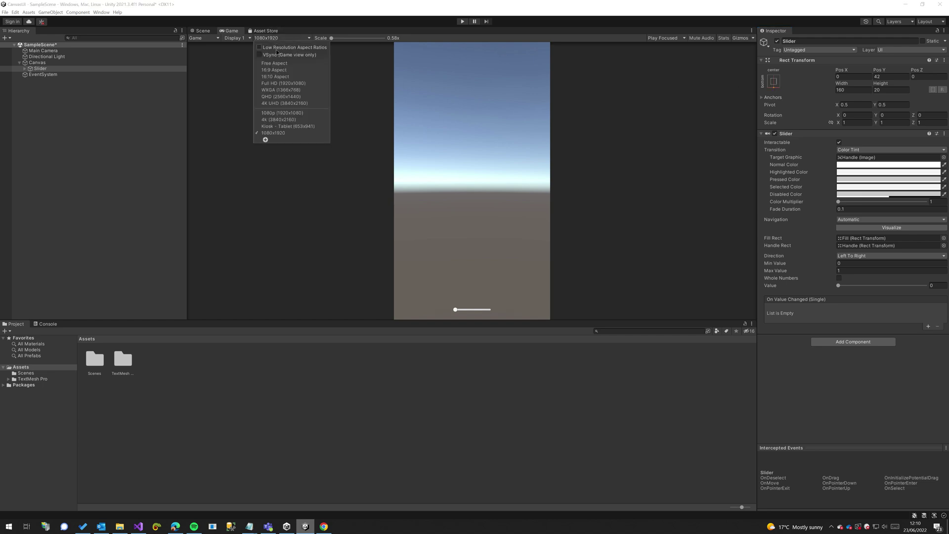
{"action": "left_click", "coordinate": [291, 126]}
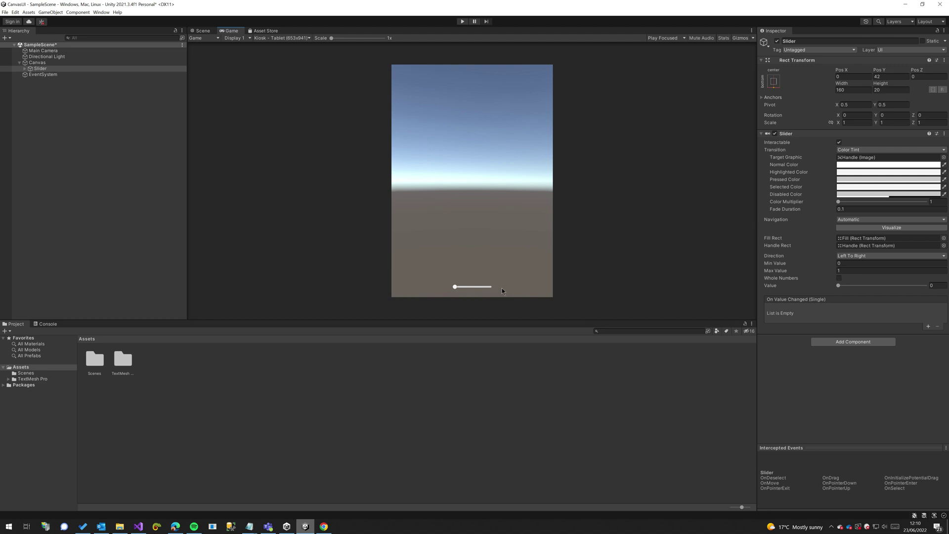
{"action": "left_click", "coordinate": [278, 39]}
{"action": "left_click", "coordinate": [284, 132]}
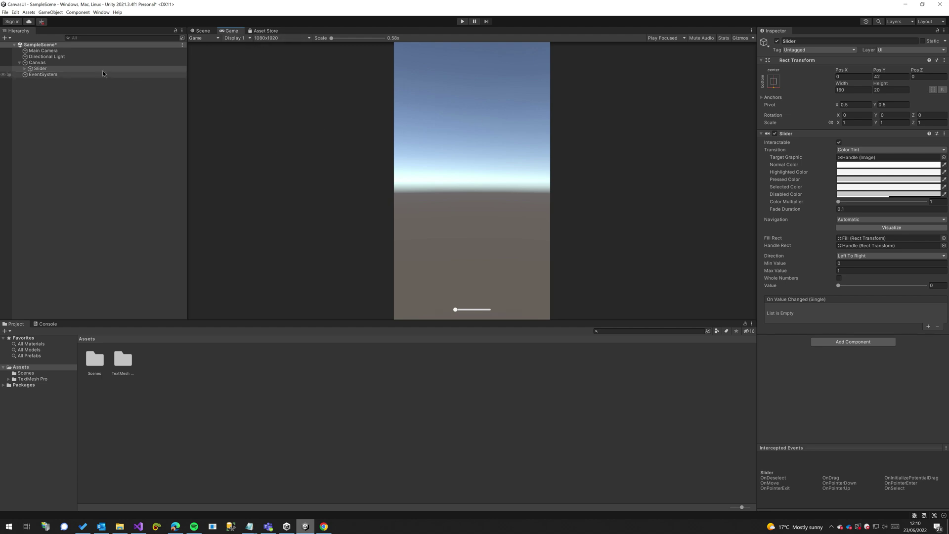
Step: Add a UI Button - TextMeshPro as a child of the Canvas in the Scene view
{"action": "left_click", "coordinate": [202, 31]}
{"action": "left_click", "coordinate": [42, 63]}
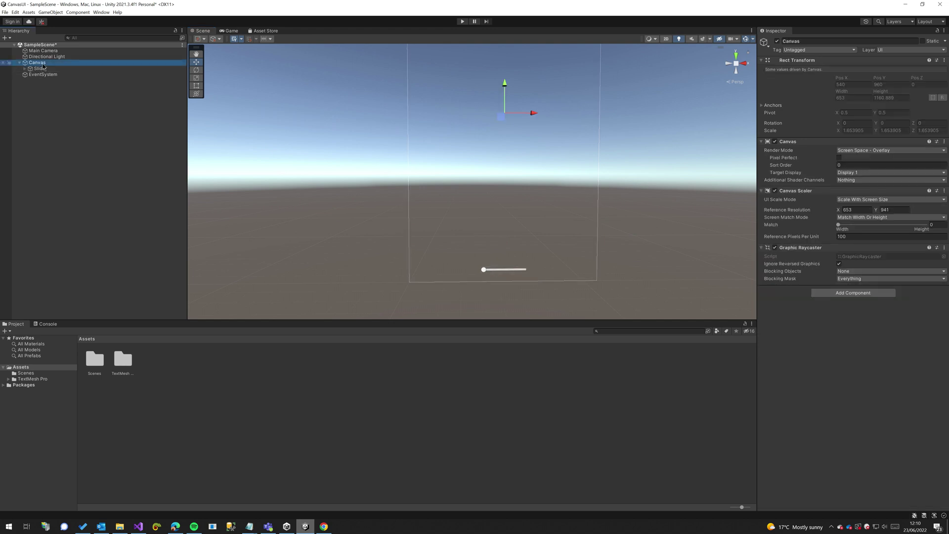
{"action": "right_click", "coordinate": [44, 64]}
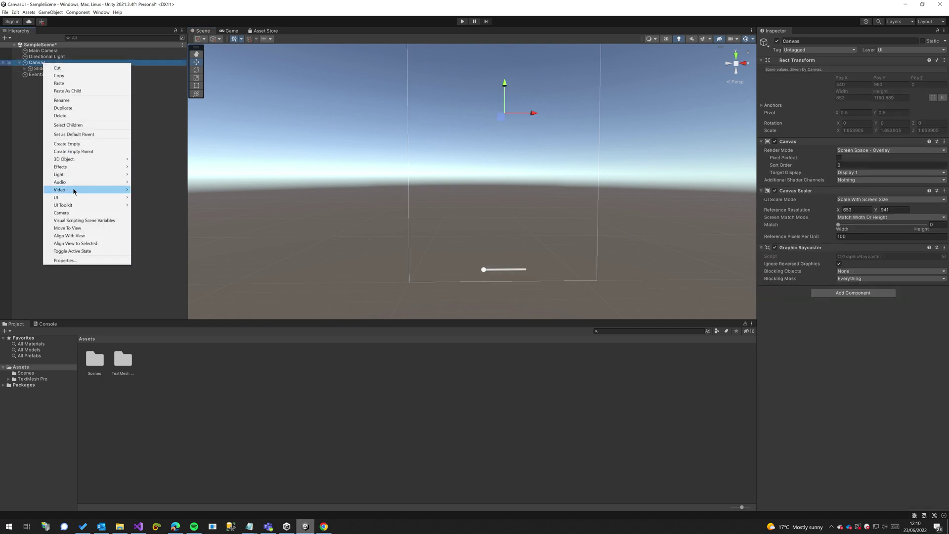
{"action": "mouse_move", "coordinate": [71, 198]}
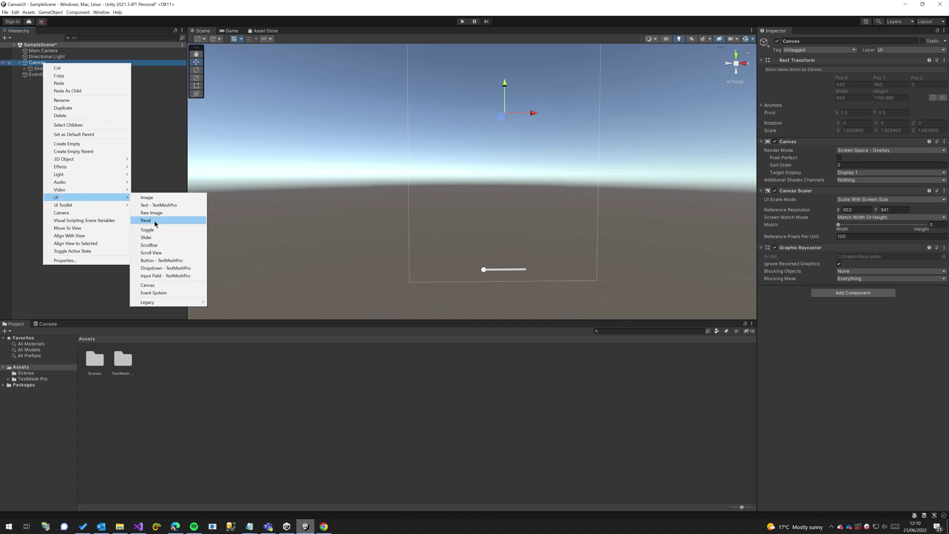
{"action": "left_click", "coordinate": [161, 260]}
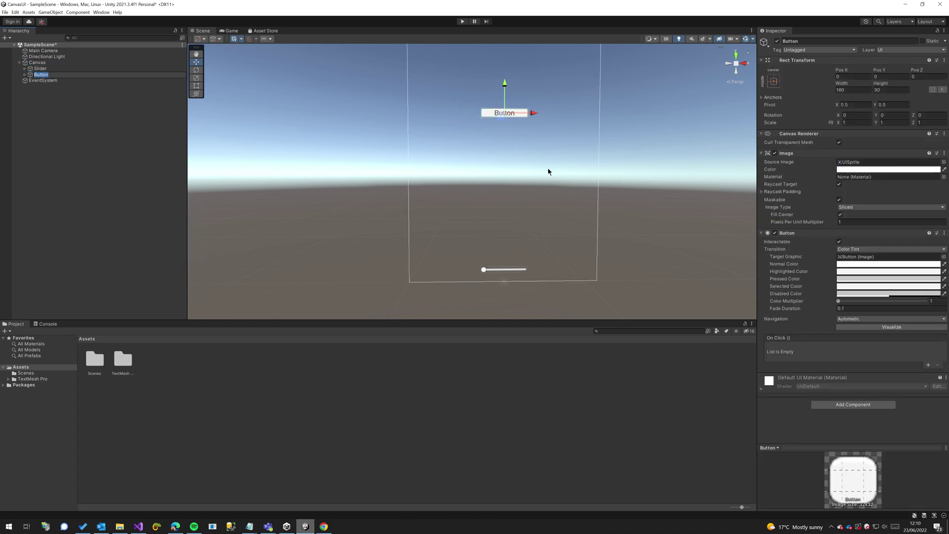
Step: Set the Button's Width and Height to 64 each
{"action": "middle_click_drag", "start_coordinate": [549, 171], "coordinate": [510, 335]}
{"action": "left_click", "coordinate": [863, 88]}
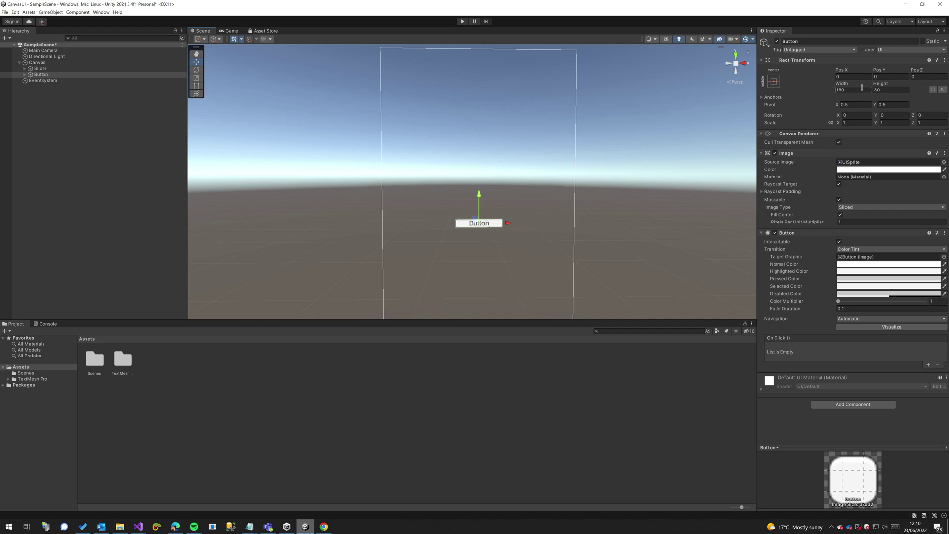
{"action": "type", "text": "64"}
{"action": "key", "text": "Tab"}
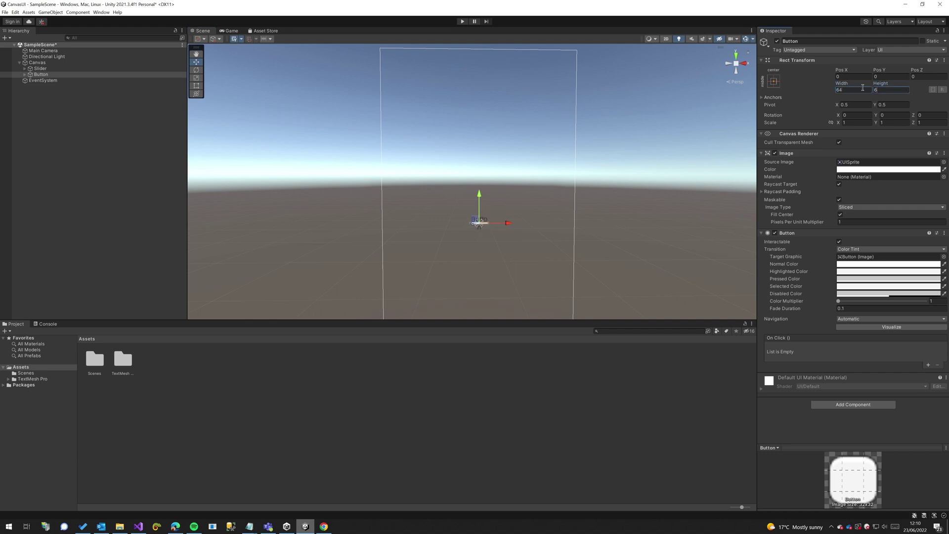
{"action": "type", "text": "64"}
Step: Change the text of the Button's child Text (TMP) object to X
{"action": "left_click", "coordinate": [24, 74]}
{"action": "left_click", "coordinate": [49, 80]}
{"action": "left_click", "coordinate": [871, 196]}
{"action": "key", "text": "ctrl+a"}
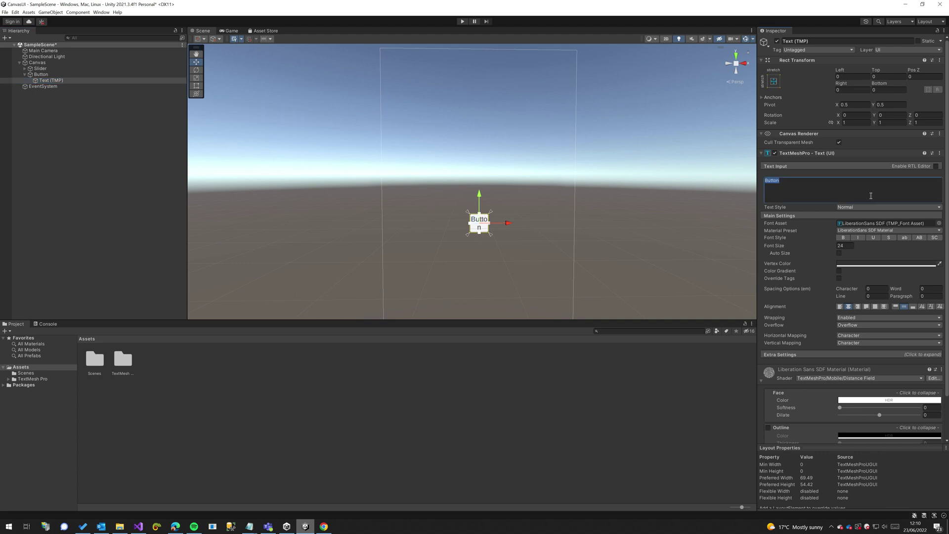
{"action": "type", "text": "X"}
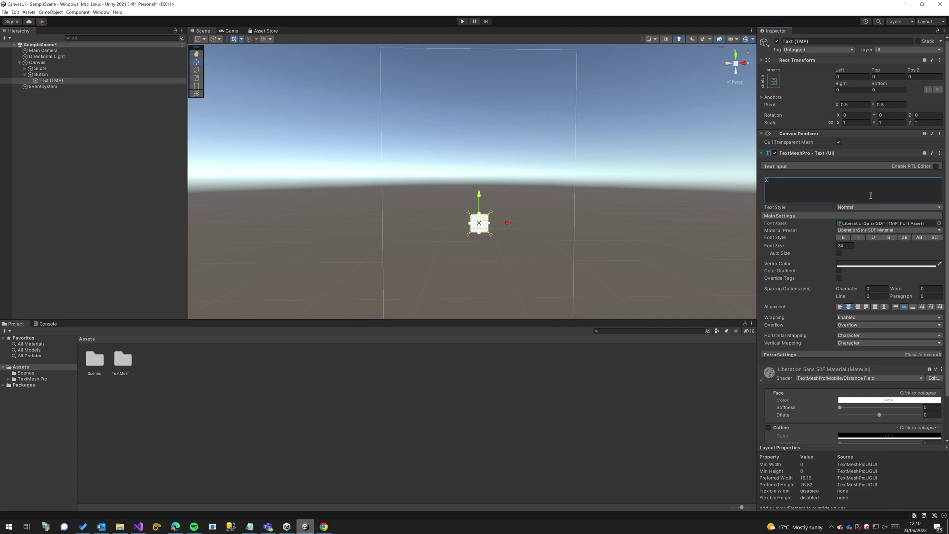
{"action": "left_click", "coordinate": [25, 75]}
Step: Move the Button into the Canvas's top-left corner, at about Pos X -285 and Pos Y 537
{"action": "middle_click_drag", "start_coordinate": [488, 223], "coordinate": [518, 264]}
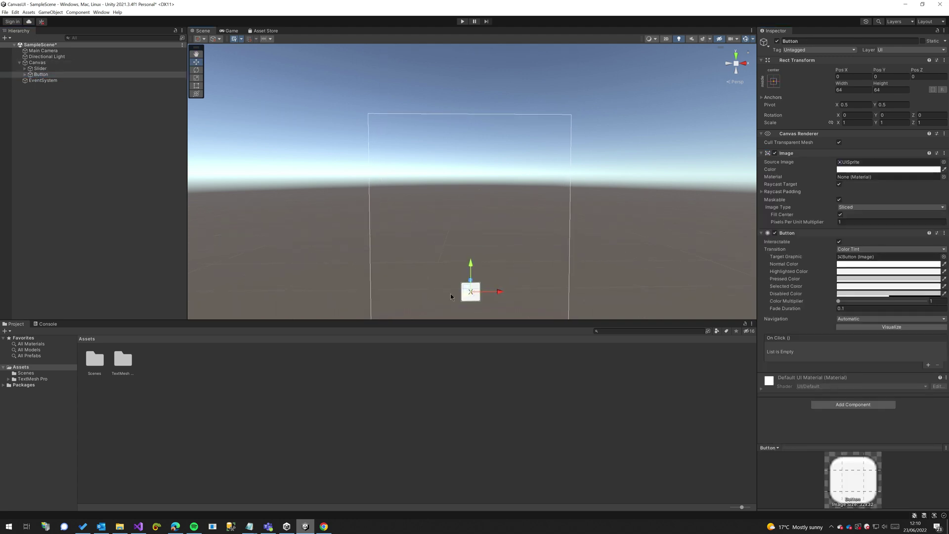
{"action": "left_click_drag", "start_coordinate": [463, 285], "coordinate": [376, 122]}
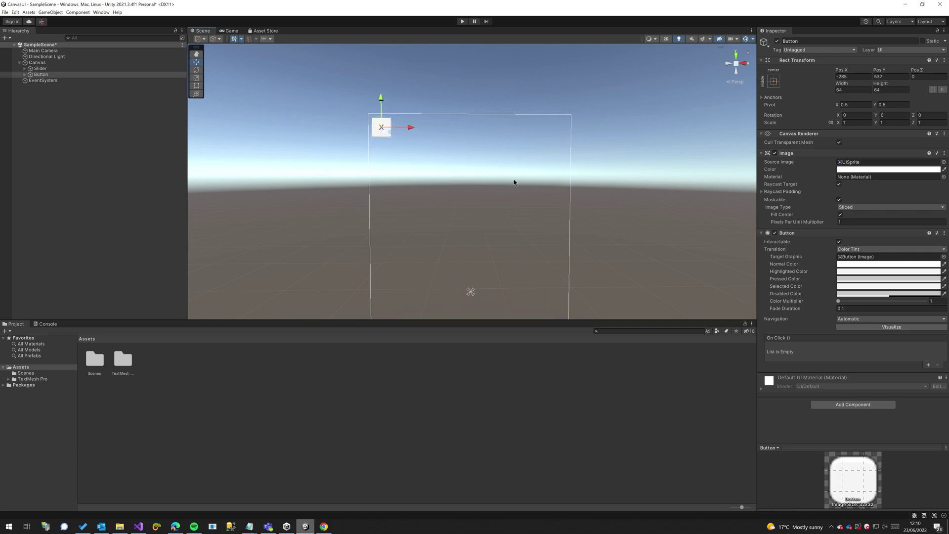
{"action": "middle_click_drag", "start_coordinate": [663, 161], "coordinate": [648, 144]}
{"action": "left_click", "coordinate": [544, 165]}
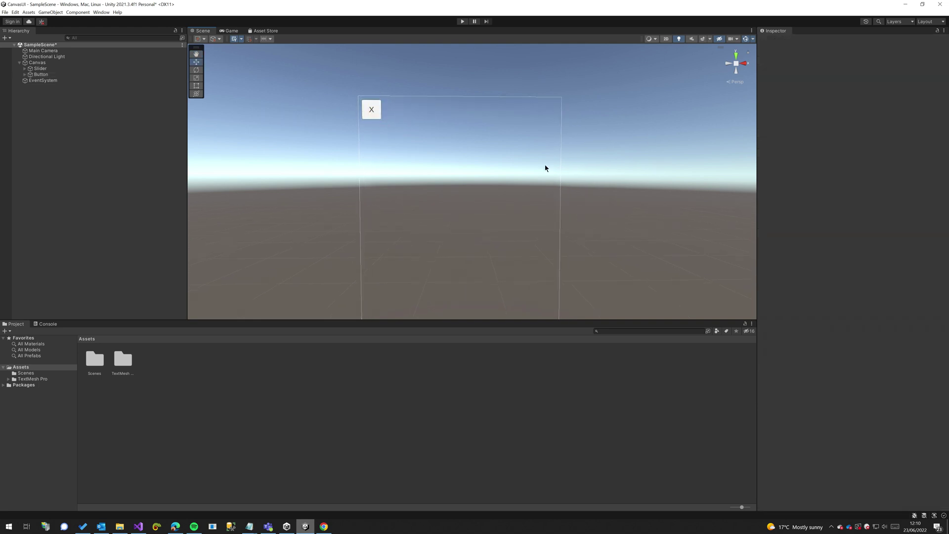
Step: Check the Button's anchor preset and compare its placement at 1080x1920 and Kiosk - Tablet (653x941), ending on 1080x1920 in the Game view
{"action": "left_click", "coordinate": [41, 74]}
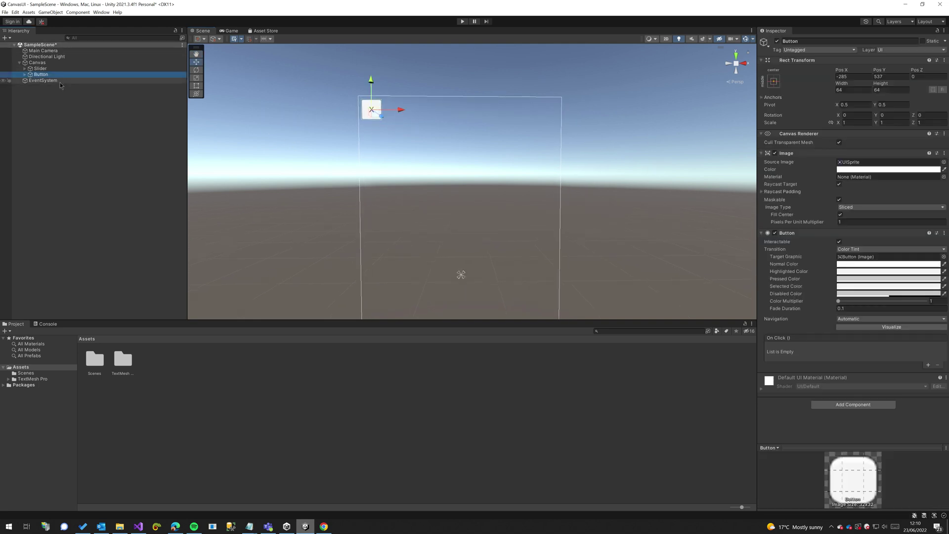
{"action": "left_click", "coordinate": [774, 82]}
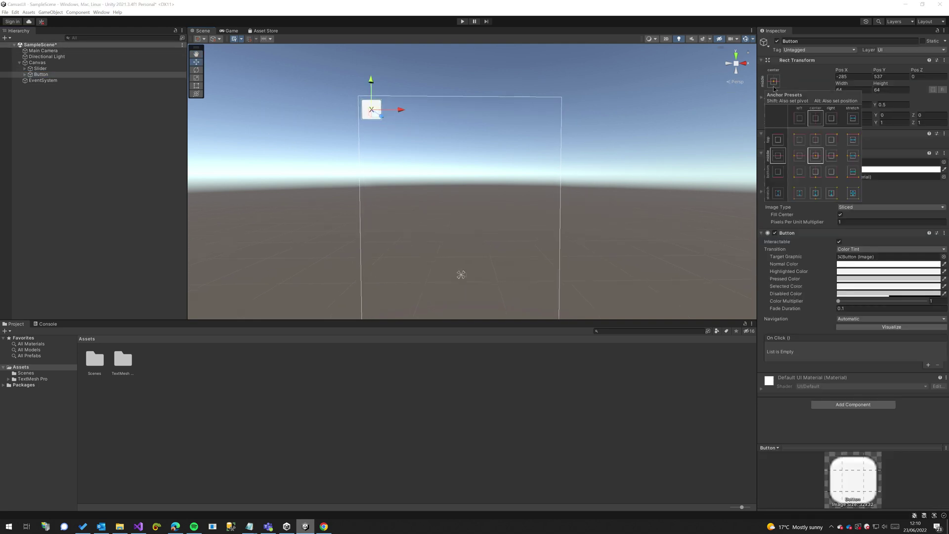
{"action": "left_click", "coordinate": [805, 90]}
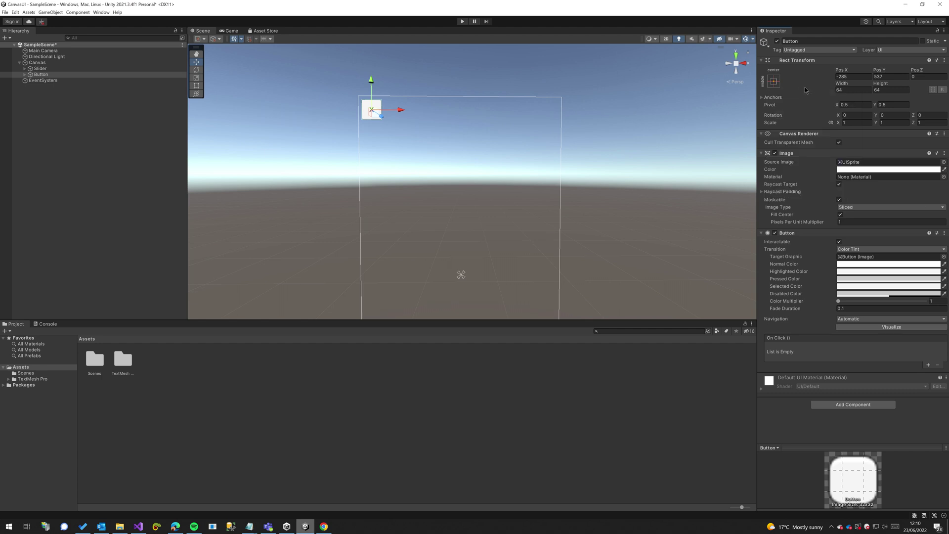
{"action": "left_click", "coordinate": [230, 31]}
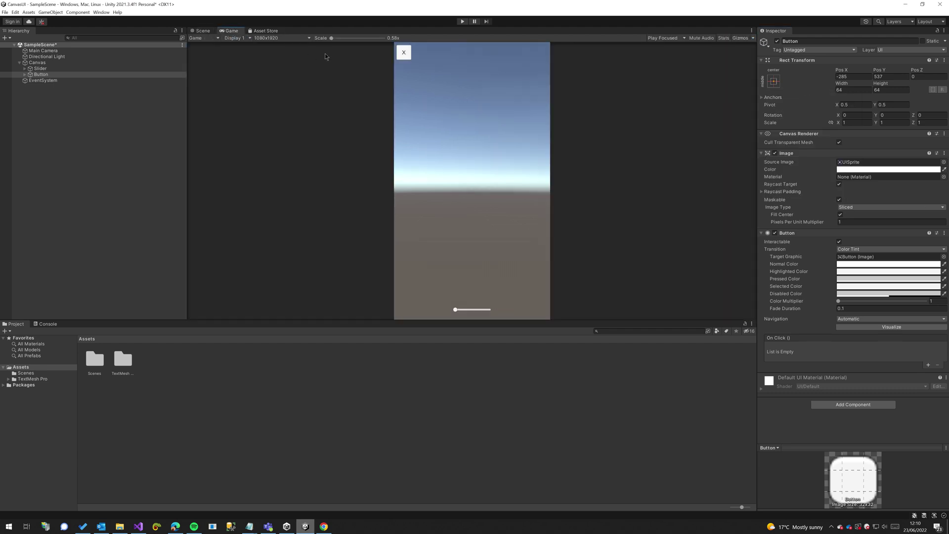
{"action": "left_click", "coordinate": [259, 39]}
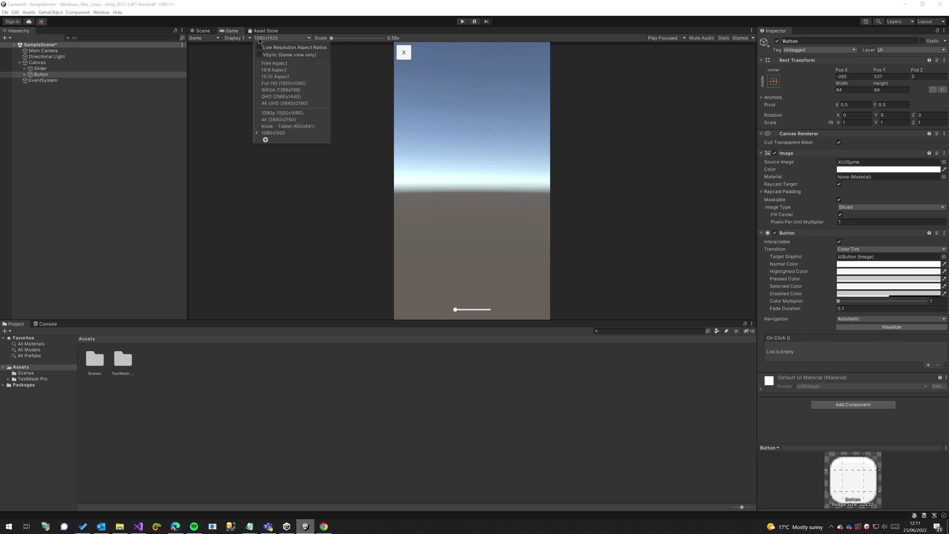
{"action": "left_click", "coordinate": [289, 127]}
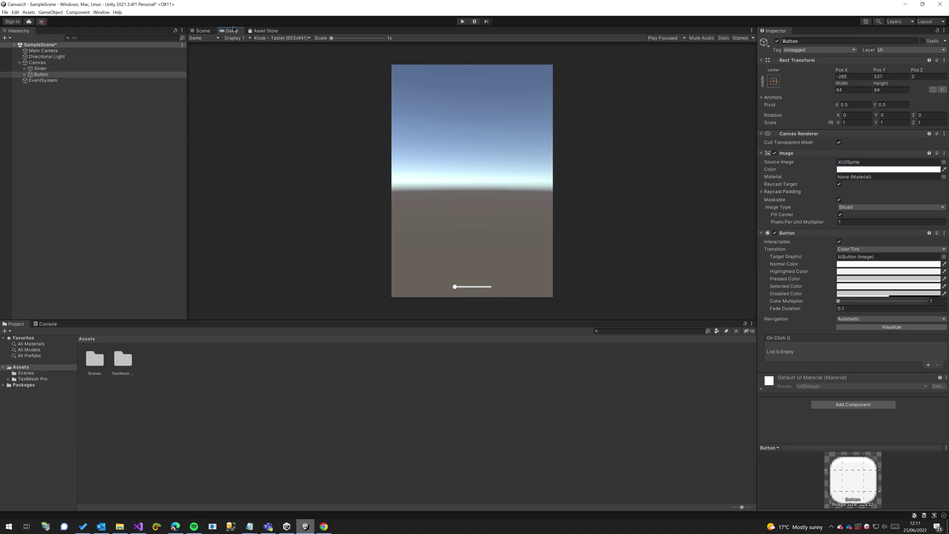
{"action": "left_click", "coordinate": [198, 33]}
{"action": "middle_click_drag", "start_coordinate": [430, 311], "coordinate": [515, 161]}
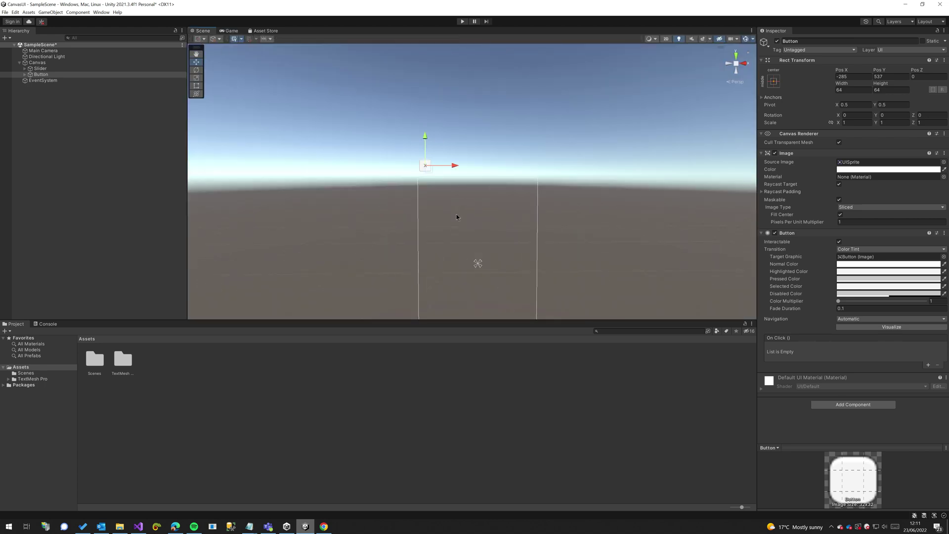
{"action": "middle_click_drag", "start_coordinate": [456, 214], "coordinate": [444, 157]}
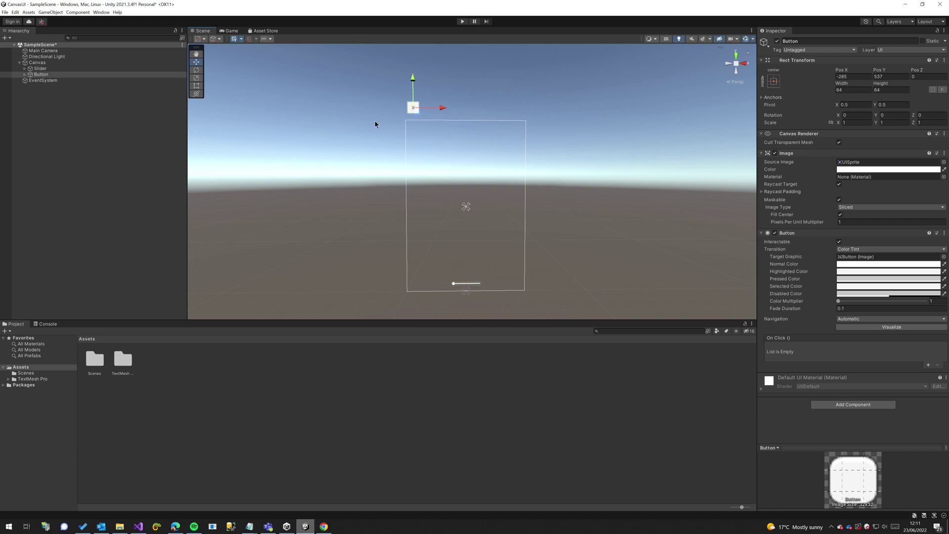
{"action": "left_click", "coordinate": [232, 31]}
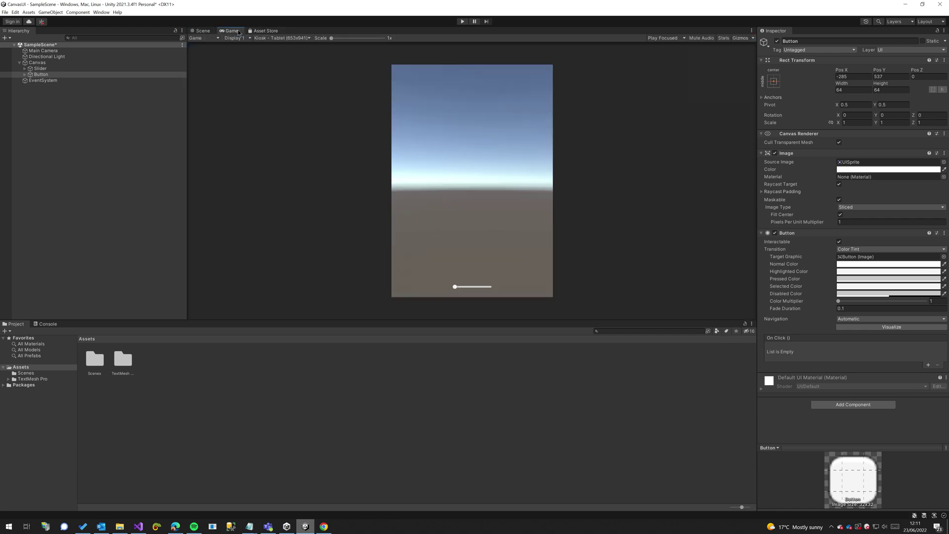
{"action": "left_click", "coordinate": [280, 39]}
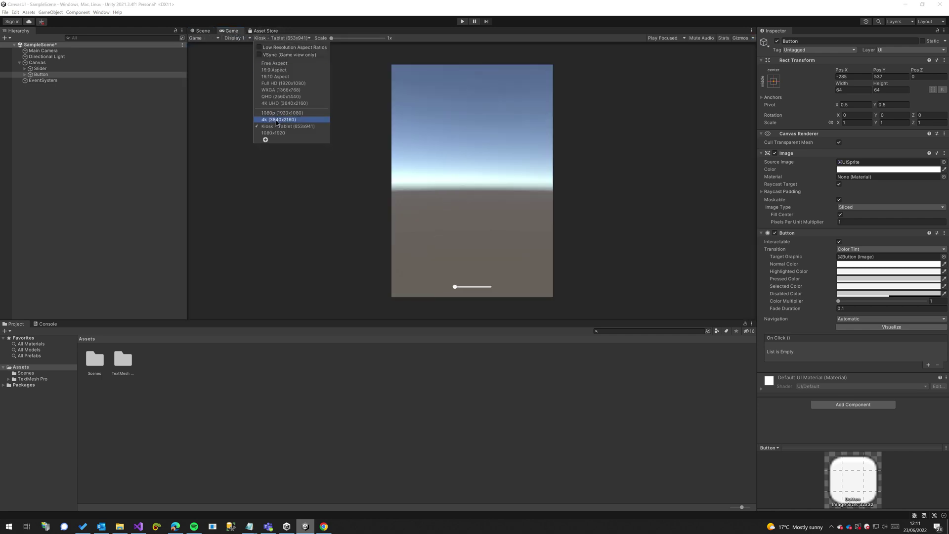
{"action": "left_click", "coordinate": [288, 135]}
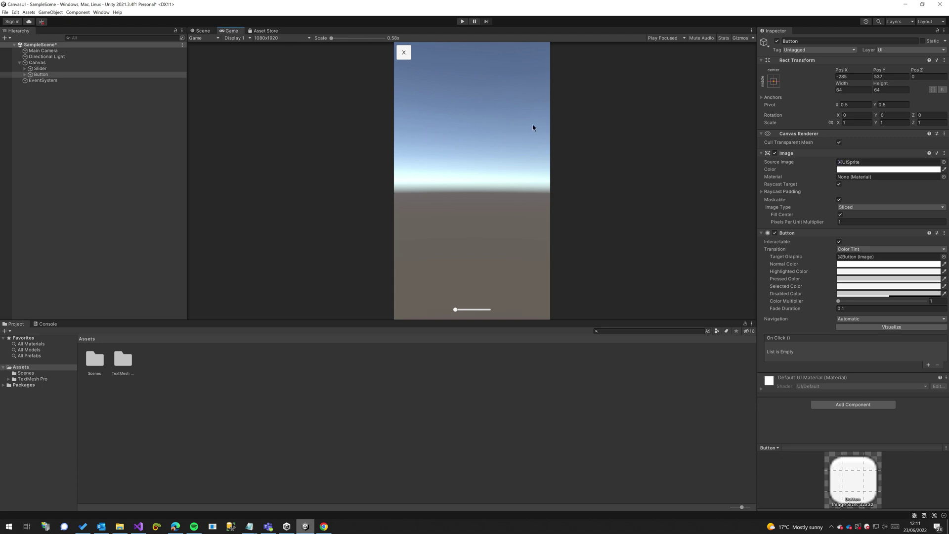
Step: Anchor the Button to the top left of the Canvas and check its placement at Kiosk - Tablet (653x941)
{"action": "left_click", "coordinate": [773, 81]}
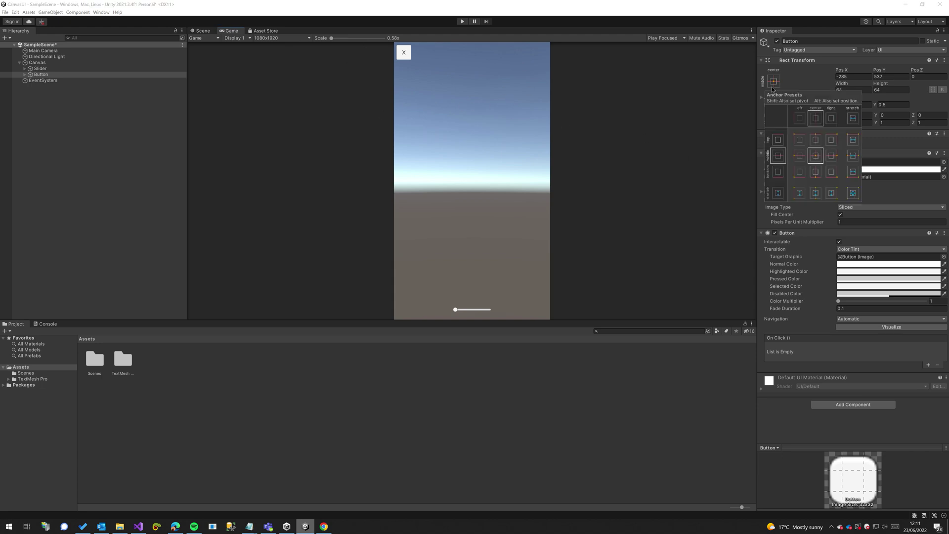
{"action": "left_click", "coordinate": [801, 141]}
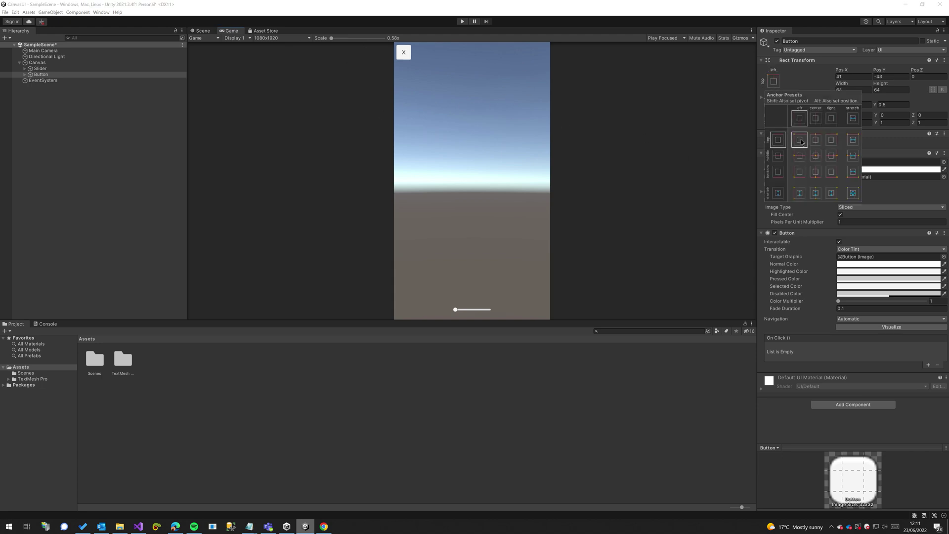
{"action": "left_click", "coordinate": [281, 38]}
{"action": "left_click", "coordinate": [287, 127]}
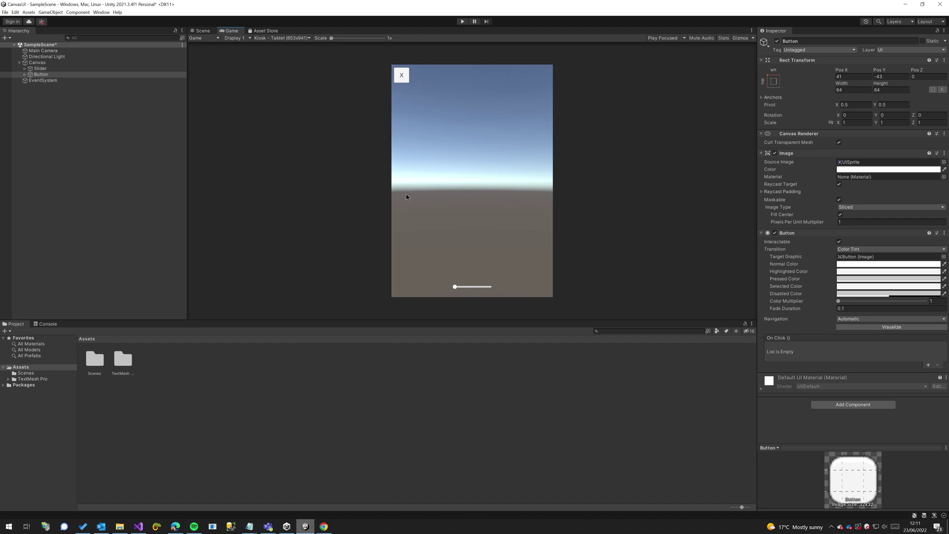
Step: Inspect the anchored Button in the Scene view and clear the selection
{"action": "left_click", "coordinate": [204, 31]}
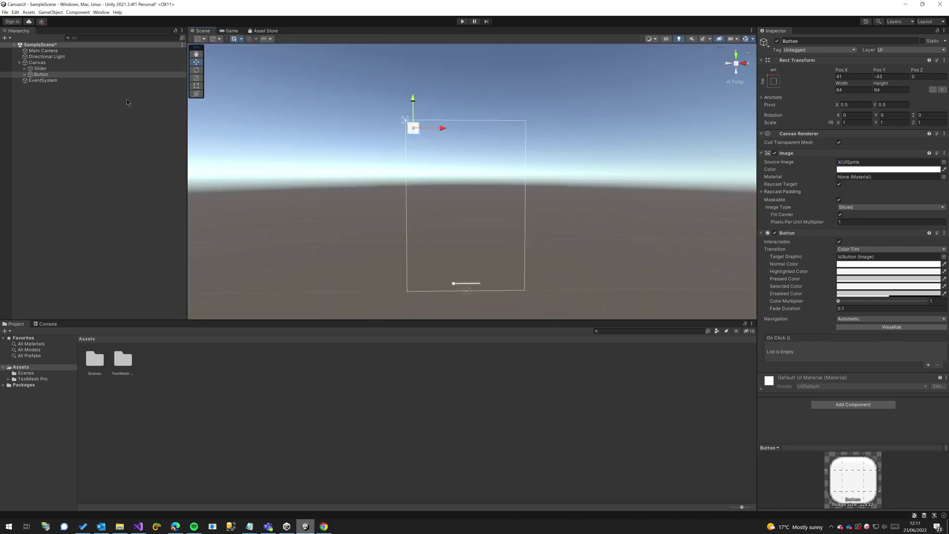
{"action": "left_click", "coordinate": [50, 75]}
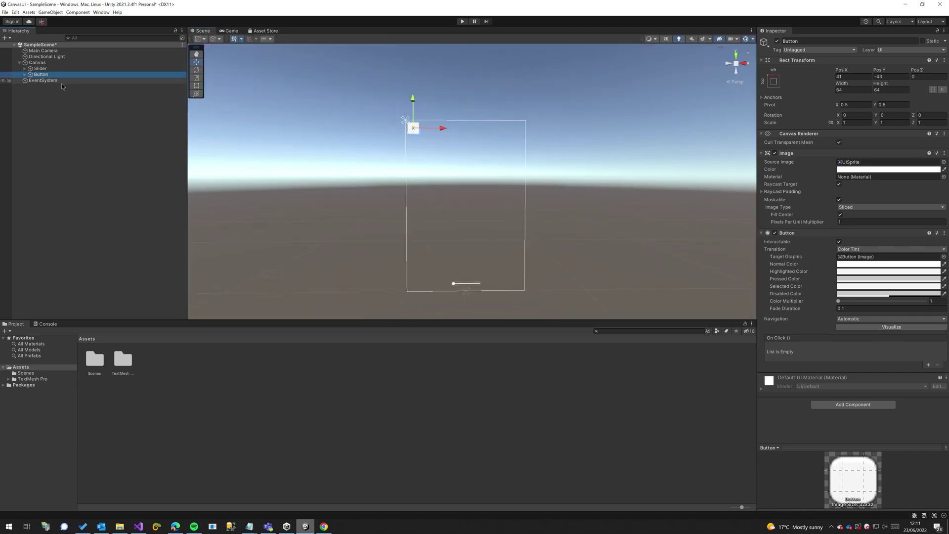
{"action": "left_click", "coordinate": [115, 176]}
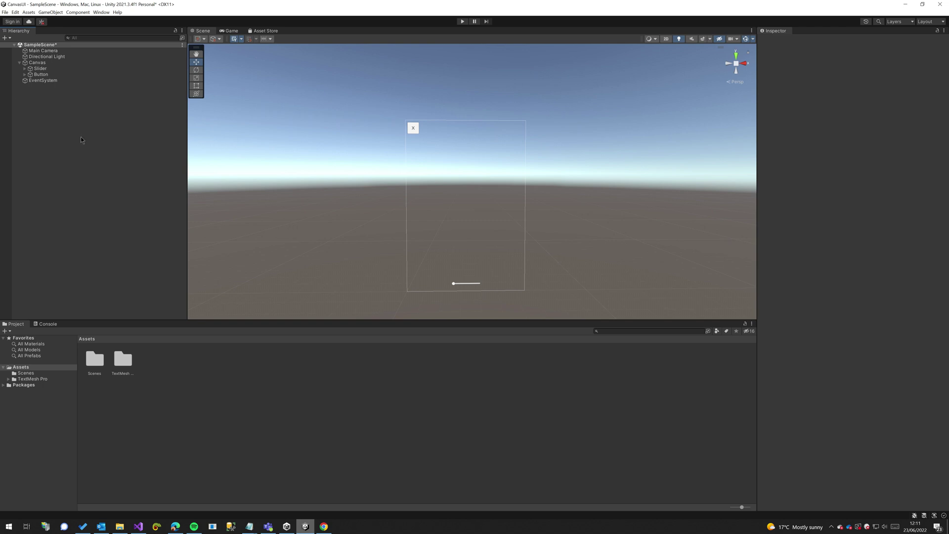
Step: Open the Build Settings, view the Android platform's page, and close the window without switching platforms
{"action": "key", "text": "alt+Tab"}
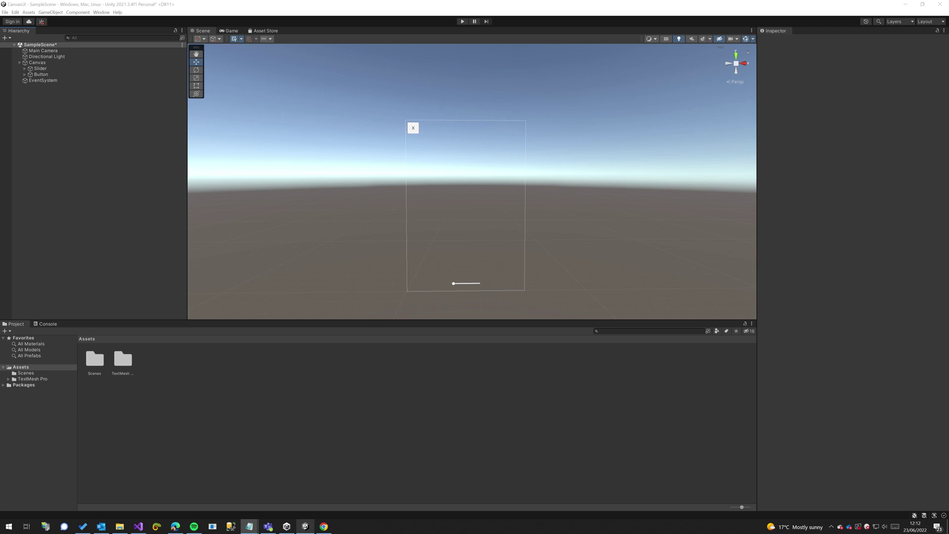
{"action": "left_click", "coordinate": [13, 5]}
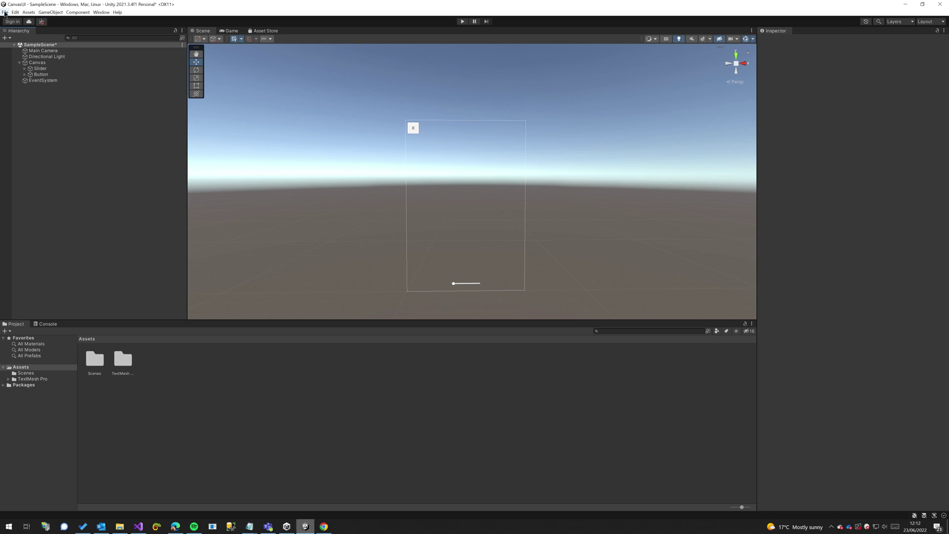
{"action": "left_click", "coordinate": [5, 11]}
{"action": "left_click", "coordinate": [38, 94]}
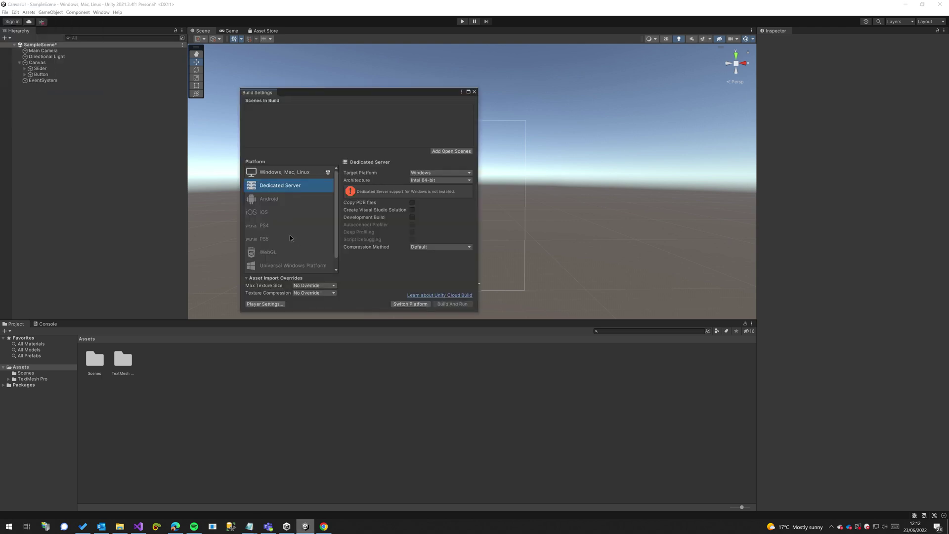
{"action": "left_click", "coordinate": [270, 200]}
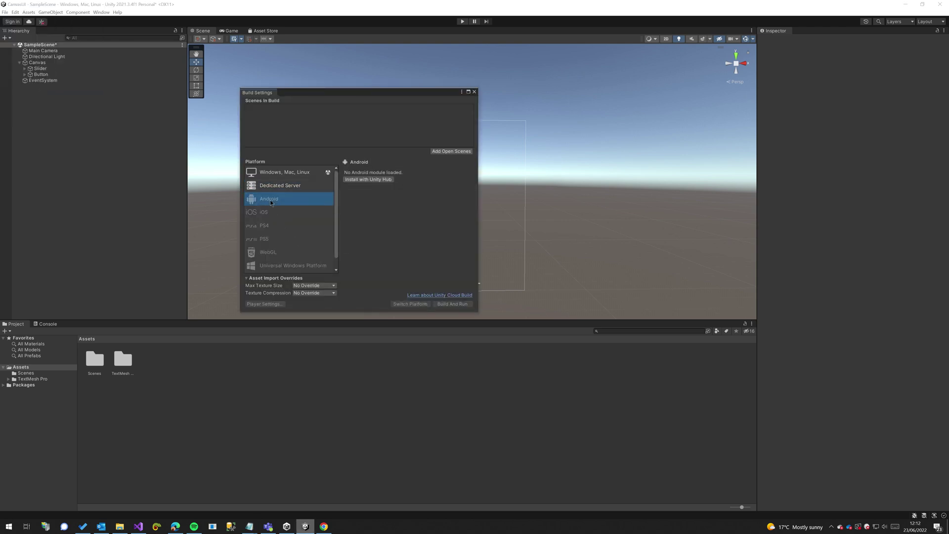
{"action": "left_click", "coordinate": [473, 92]}
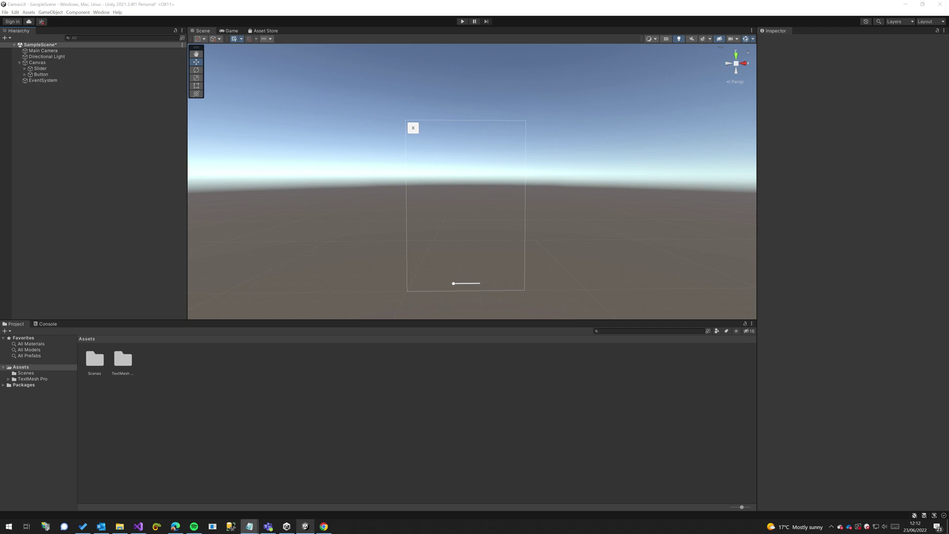
{"action": "left_click", "coordinate": [235, 9]}
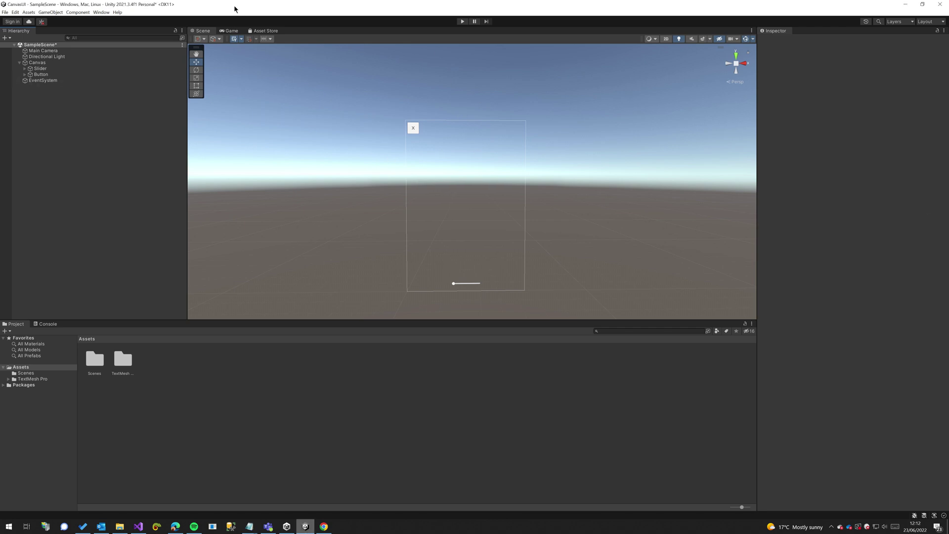